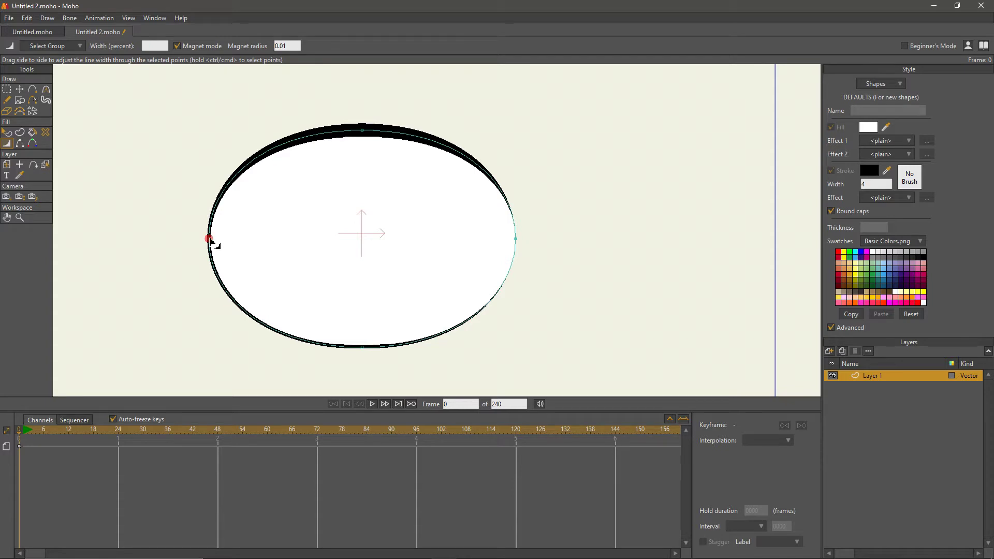
Adjust the outline's thickness at the ellipse's bottom point with the Line Width tool
{"action": "mouse_move", "coordinate": [362, 346]}
{"action": "left_mouse_down"}
{"action": "mouse_move", "coordinate": [371, 333]}
{"action": "mouse_move", "coordinate": [361, 396]}
{"action": "left_mouse_up"}
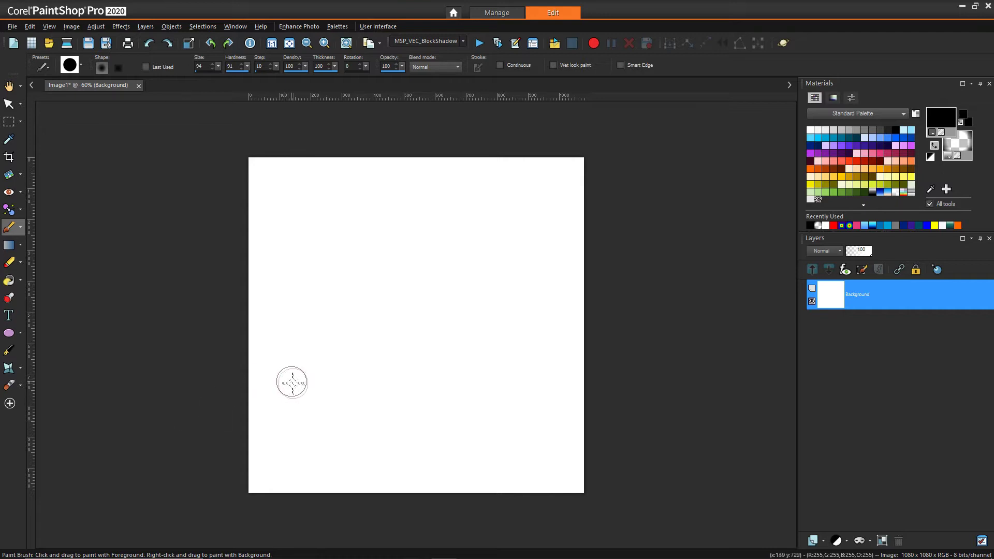
In PaintShop Pro, paint several freehand curved black strokes across the blank canvas with the size 94 Paint Brush
{"action": "left_click_drag", "start_coordinate": [298, 404], "coordinate": [406, 249]}
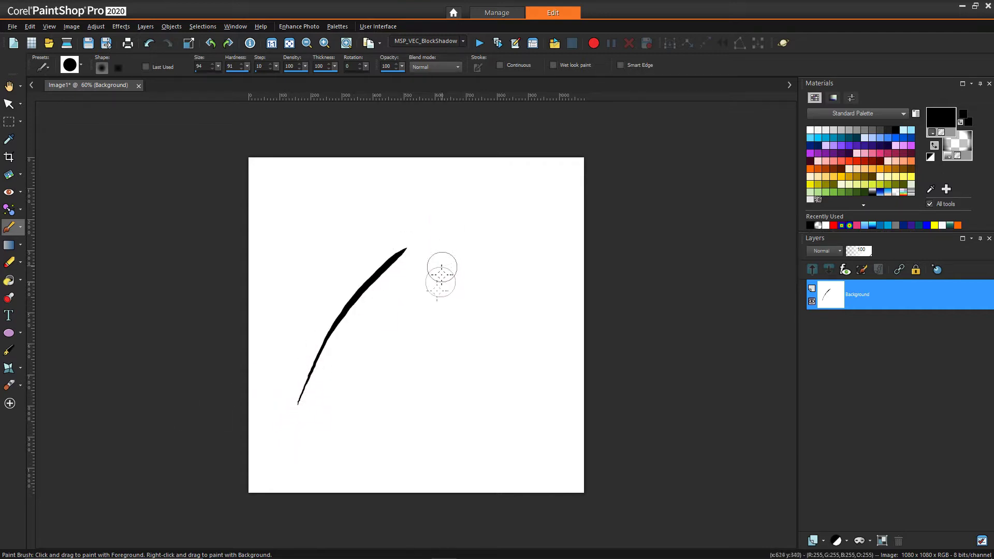
{"action": "left_click_drag", "start_coordinate": [366, 379], "coordinate": [454, 275]}
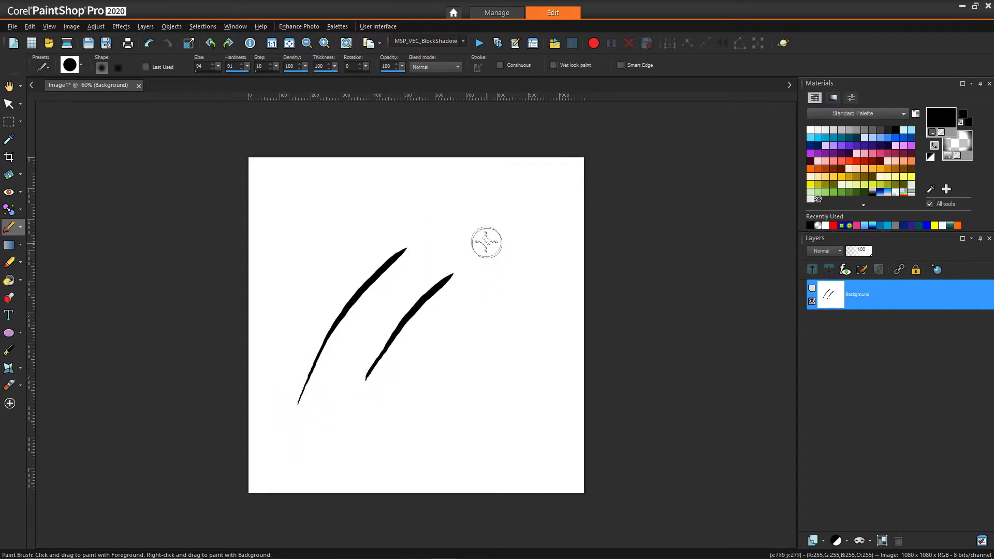
{"action": "mouse_move", "coordinate": [467, 241]}
{"action": "left_mouse_down"}
{"action": "mouse_move", "coordinate": [513, 282]}
{"action": "mouse_move", "coordinate": [460, 362]}
{"action": "mouse_move", "coordinate": [473, 406]}
{"action": "mouse_move", "coordinate": [481, 399]}
{"action": "left_mouse_up"}
{"action": "mouse_move", "coordinate": [288, 297]}
{"action": "left_mouse_down"}
{"action": "mouse_move", "coordinate": [362, 225]}
{"action": "mouse_move", "coordinate": [444, 195]}
{"action": "left_mouse_up"}
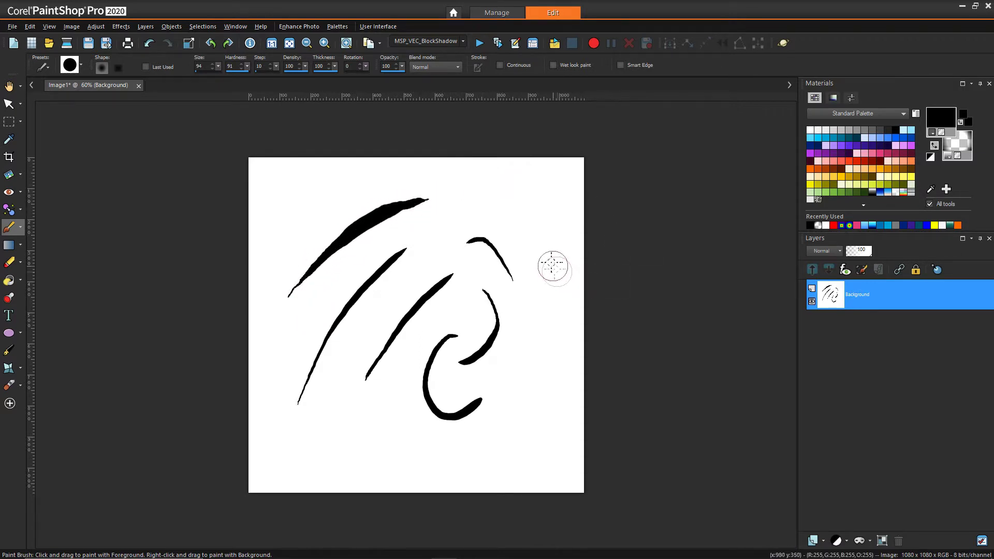
{"action": "mouse_move", "coordinate": [540, 239]}
{"action": "left_mouse_down"}
{"action": "mouse_move", "coordinate": [554, 309]}
{"action": "mouse_move", "coordinate": [522, 389]}
{"action": "left_mouse_up"}
{"action": "mouse_move", "coordinate": [381, 438]}
{"action": "left_mouse_down"}
{"action": "mouse_move", "coordinate": [372, 444]}
{"action": "mouse_move", "coordinate": [377, 406]}
{"action": "mouse_move", "coordinate": [379, 422]}
{"action": "left_mouse_up"}
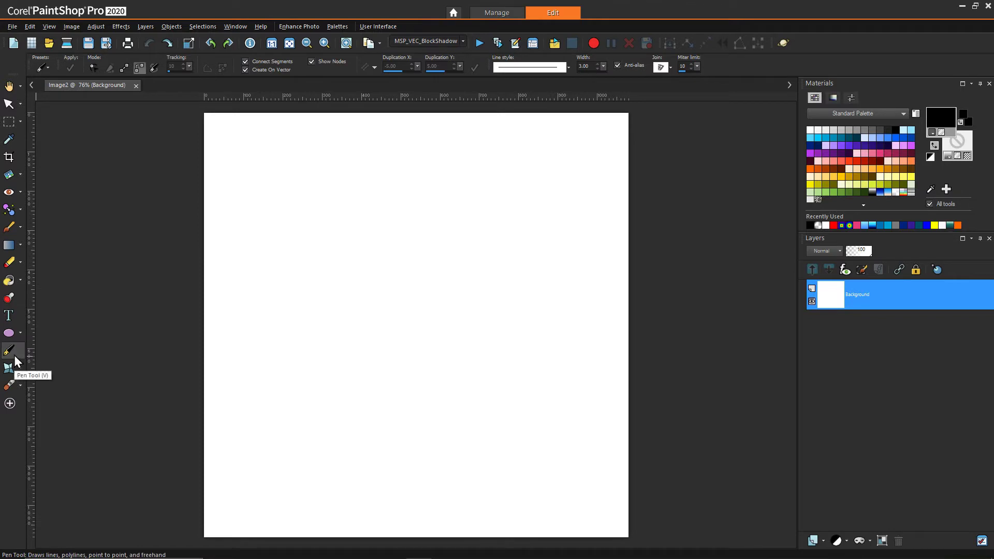
Draw an open S-shaped curve with three nodes on a vector layer using the Pen tool's point-to-point mode, and apply it
{"action": "left_click", "coordinate": [140, 70]}
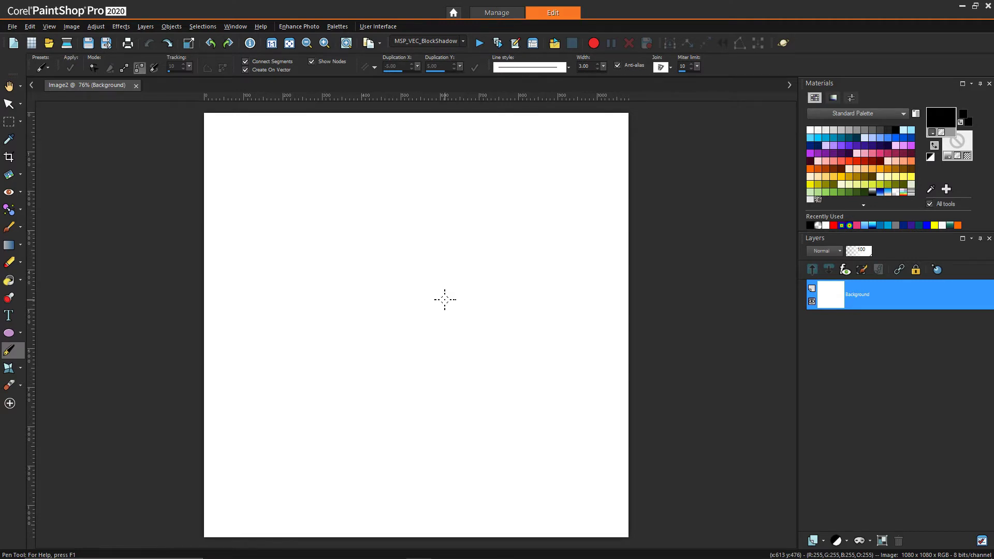
{"action": "scroll", "coordinate": [444, 297], "scroll_direction": "up", "scroll_amount": 2}
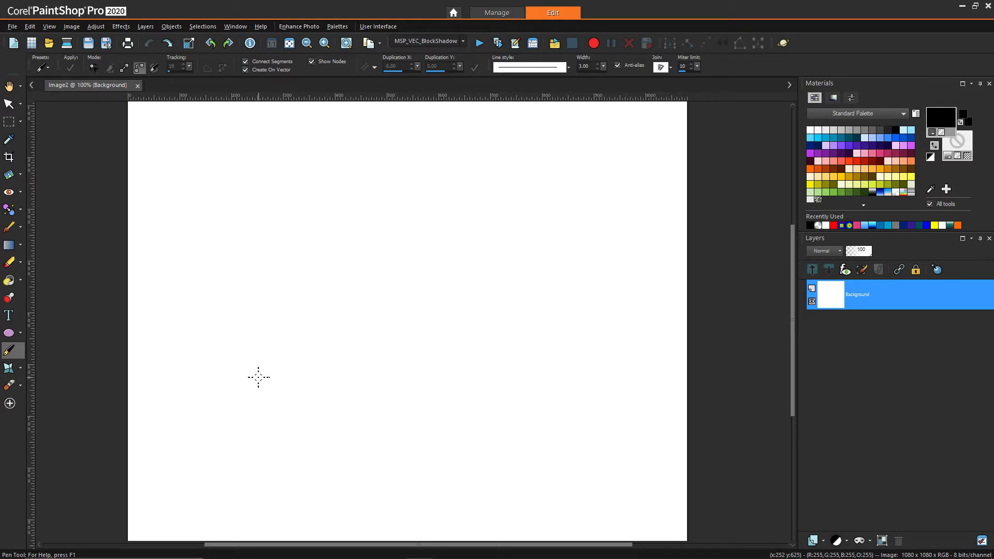
{"action": "scroll", "coordinate": [262, 371], "scroll_direction": "down", "scroll_amount": 1}
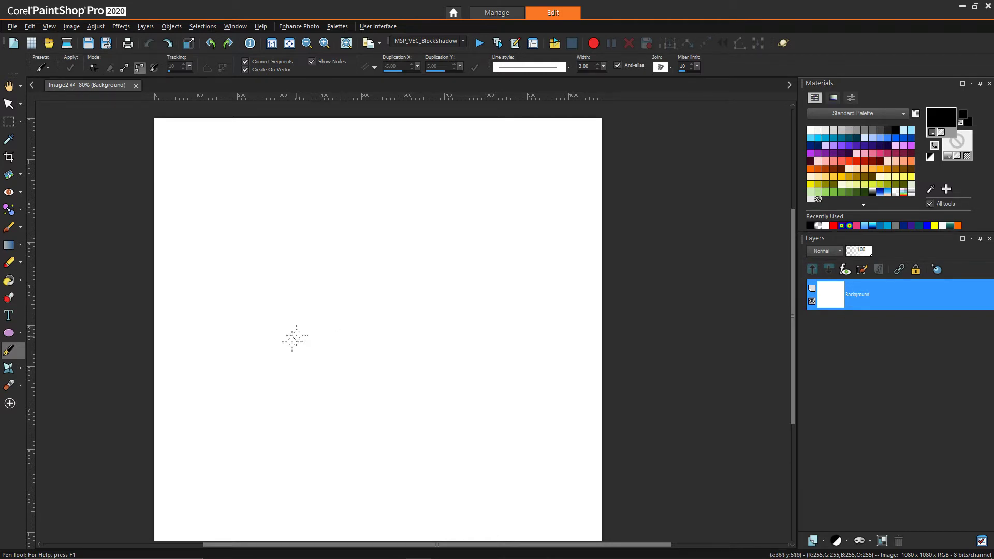
{"action": "left_click", "coordinate": [224, 380]}
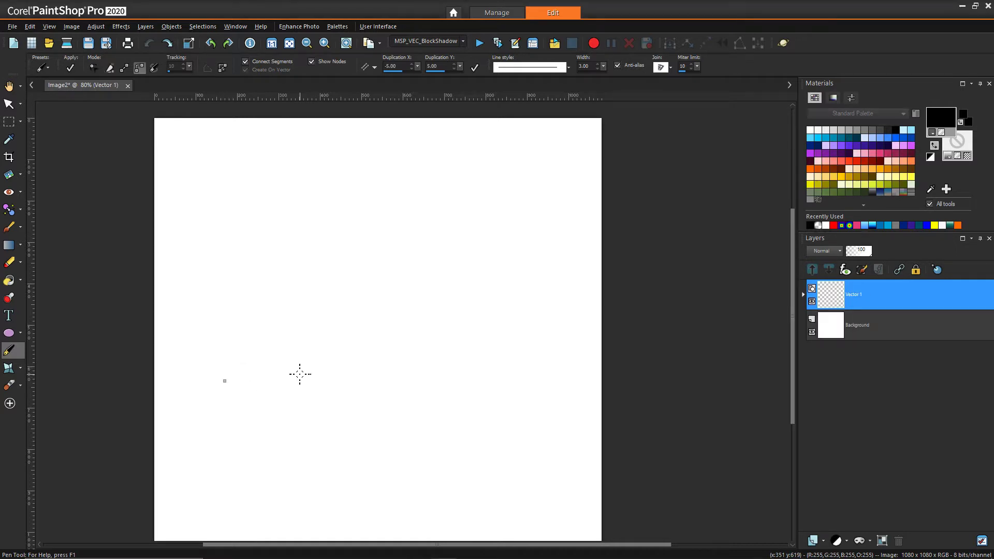
{"action": "left_click", "coordinate": [371, 295]}
{"action": "left_click_drag", "start_coordinate": [371, 294], "coordinate": [486, 329]}
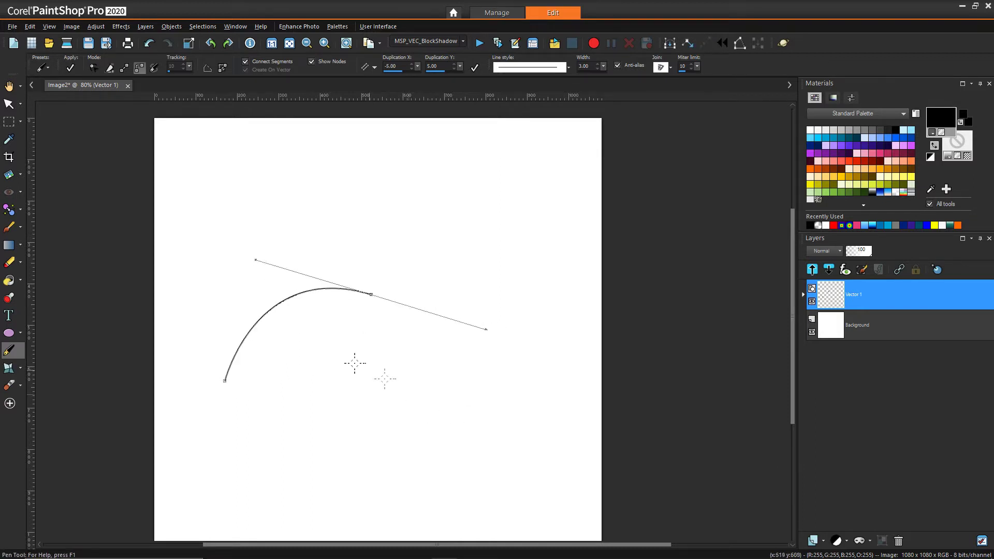
{"action": "scroll", "coordinate": [318, 328], "scroll_direction": "up", "scroll_amount": 1}
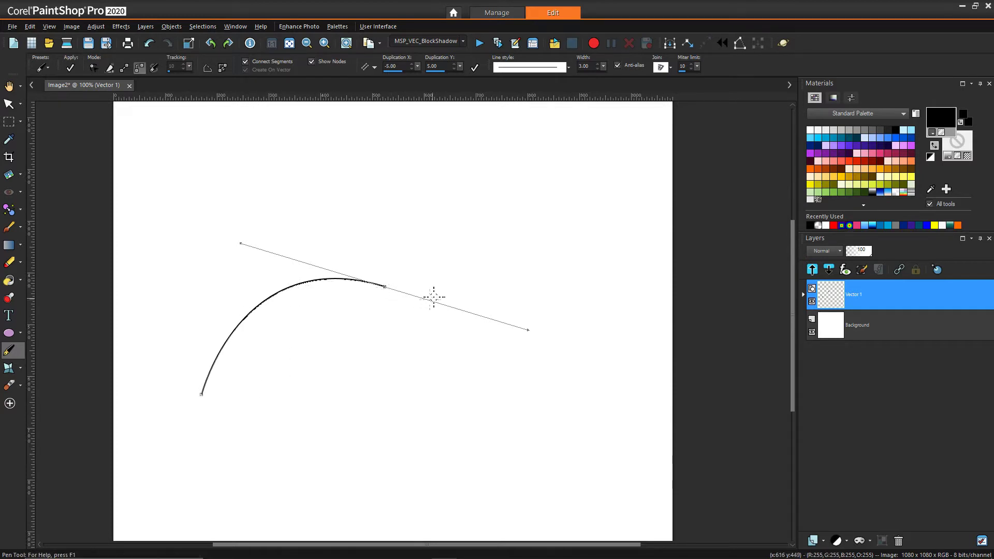
{"action": "left_click_drag", "start_coordinate": [523, 201], "coordinate": [501, 179]}
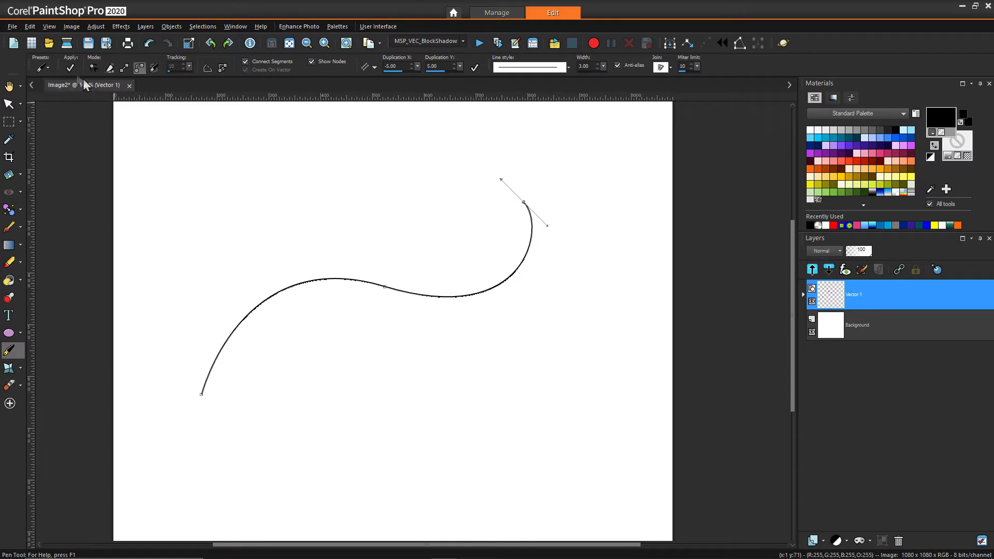
{"action": "left_click", "coordinate": [71, 68]}
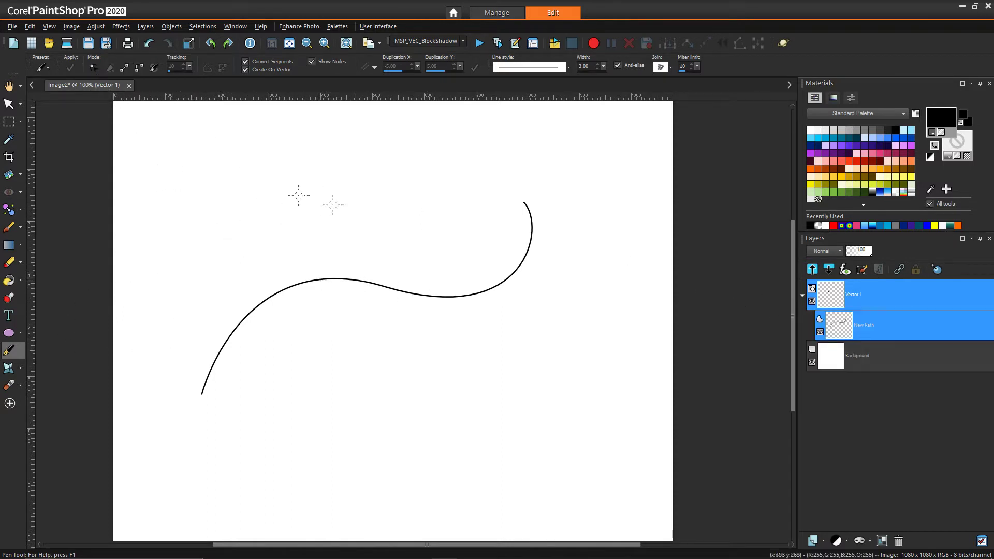
Select the S-shaped curve as an object with the Pick tool
{"action": "left_click", "coordinate": [9, 104]}
{"action": "left_click", "coordinate": [240, 262]}
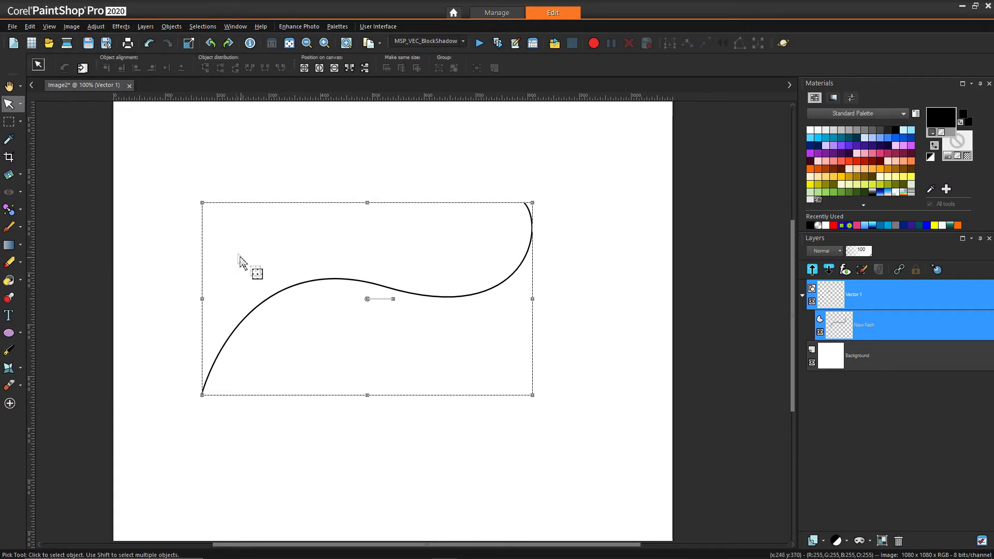
{"action": "left_click", "coordinate": [296, 287]}
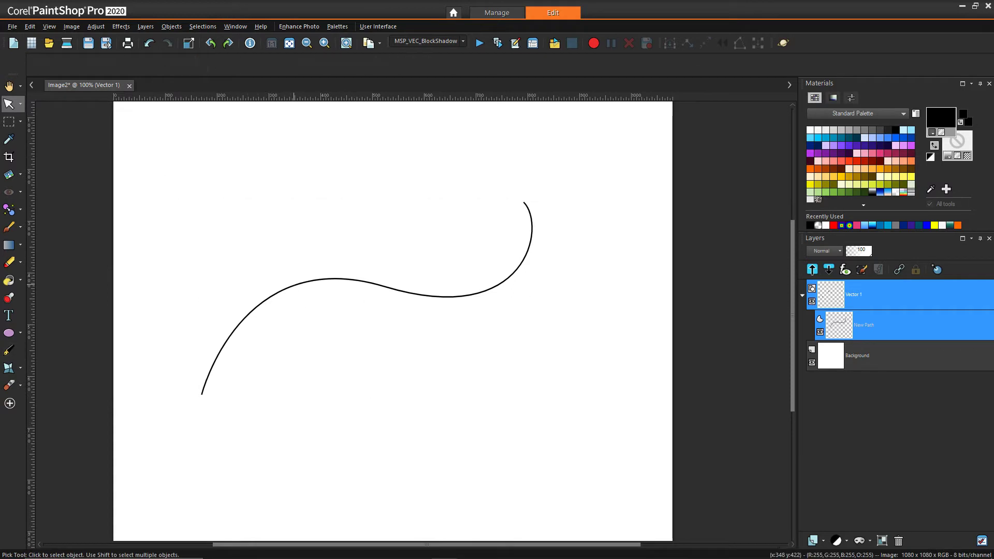
{"action": "left_click", "coordinate": [297, 287]}
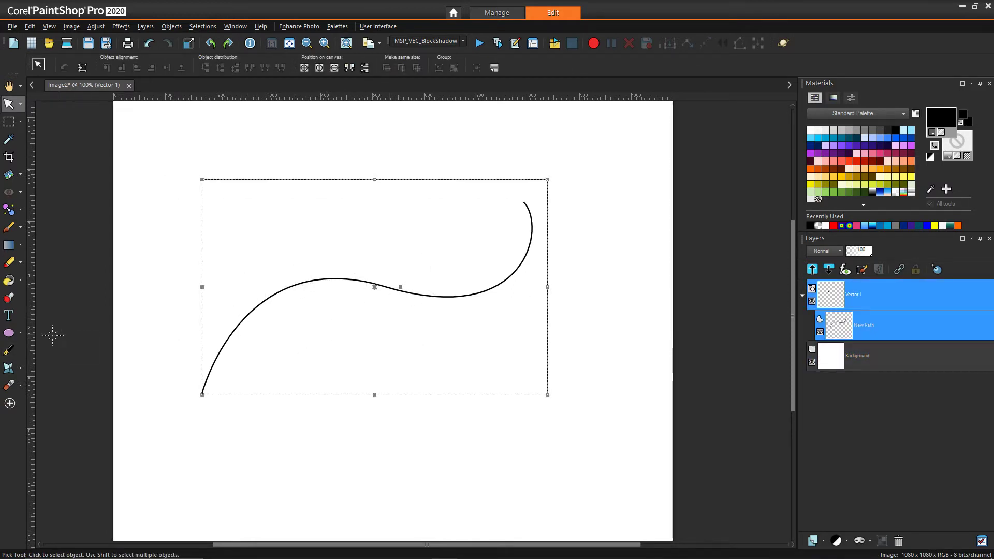
Open the S-curve for node editing with the Pen tool and select all of its nodes
{"action": "left_click", "coordinate": [9, 350]}
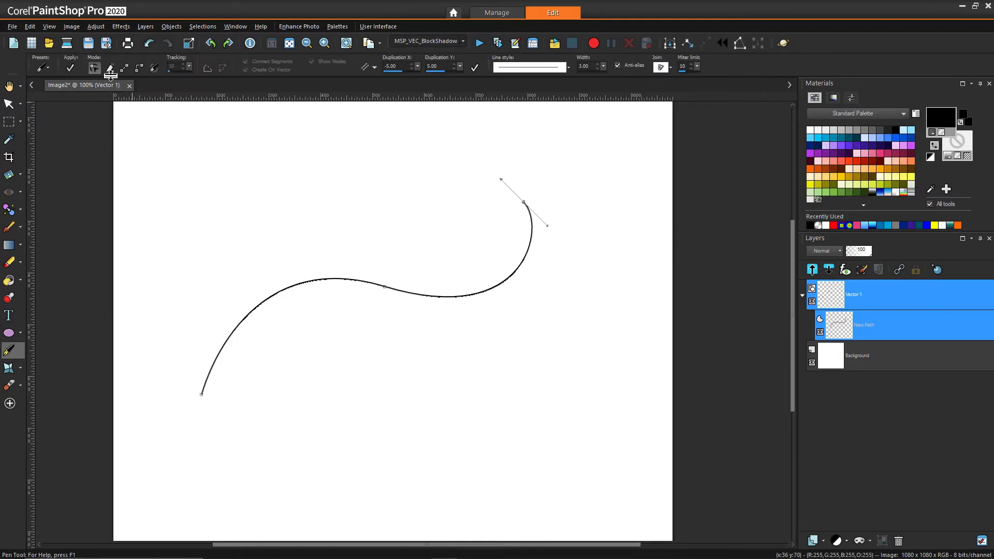
{"action": "left_click_drag", "start_coordinate": [182, 167], "coordinate": [591, 419]}
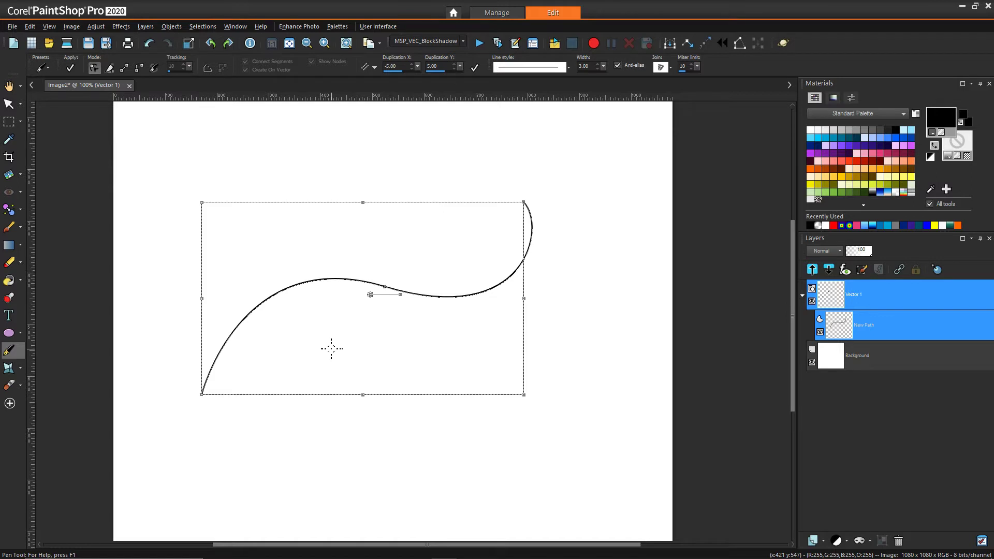
{"action": "left_click", "coordinate": [444, 166]}
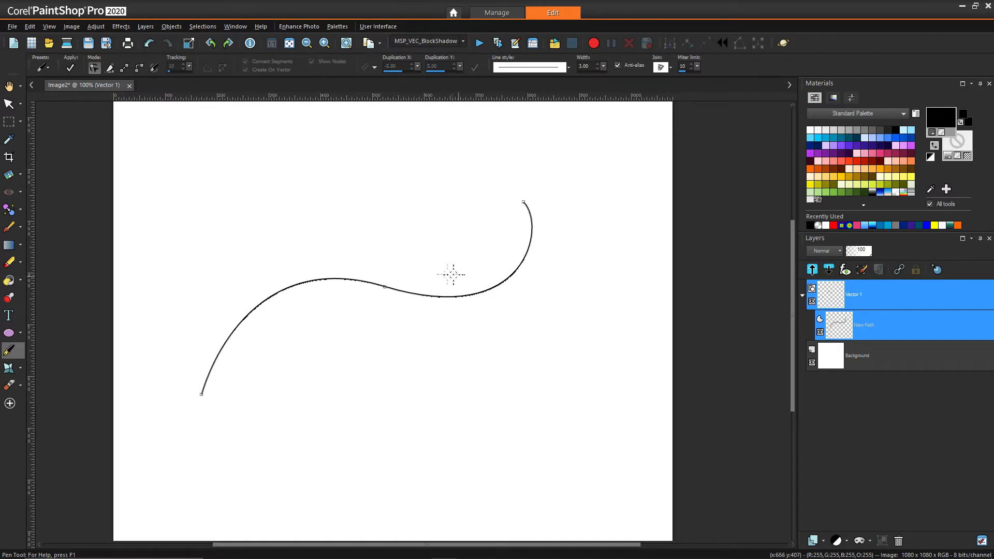
{"action": "left_click", "coordinate": [347, 212]}
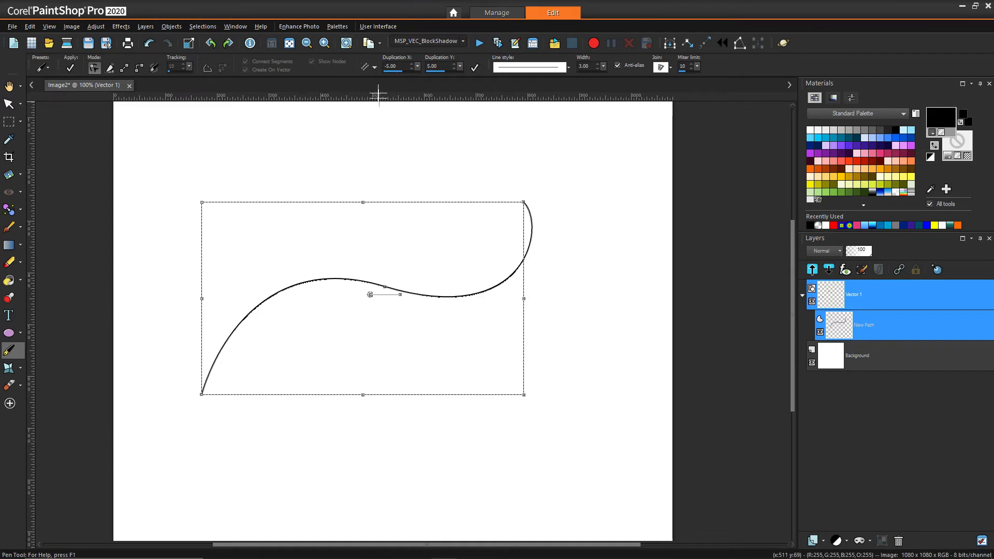
Choose the Duplicate & Offset node transformation and set Duplication X to 0
{"action": "left_click", "coordinate": [375, 67]}
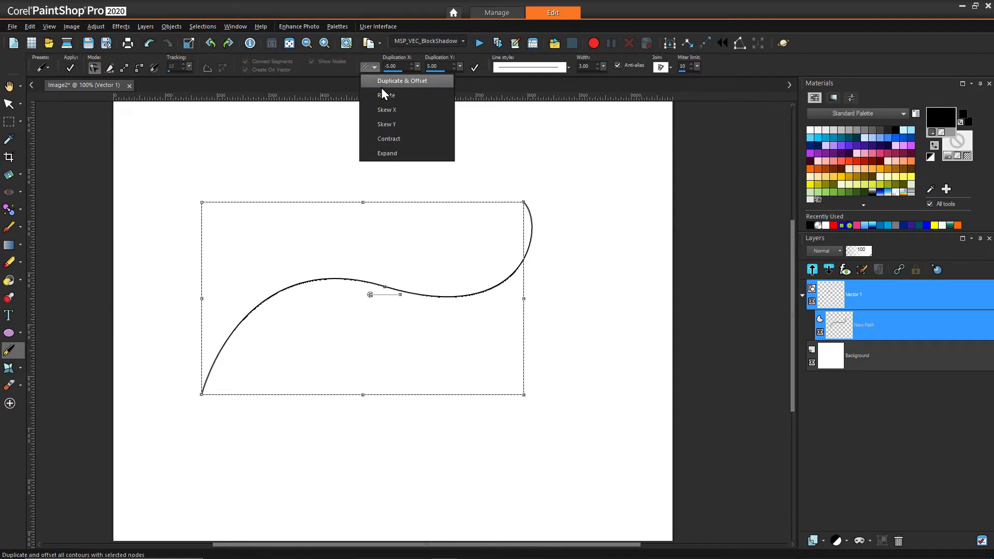
{"action": "left_click", "coordinate": [385, 82]}
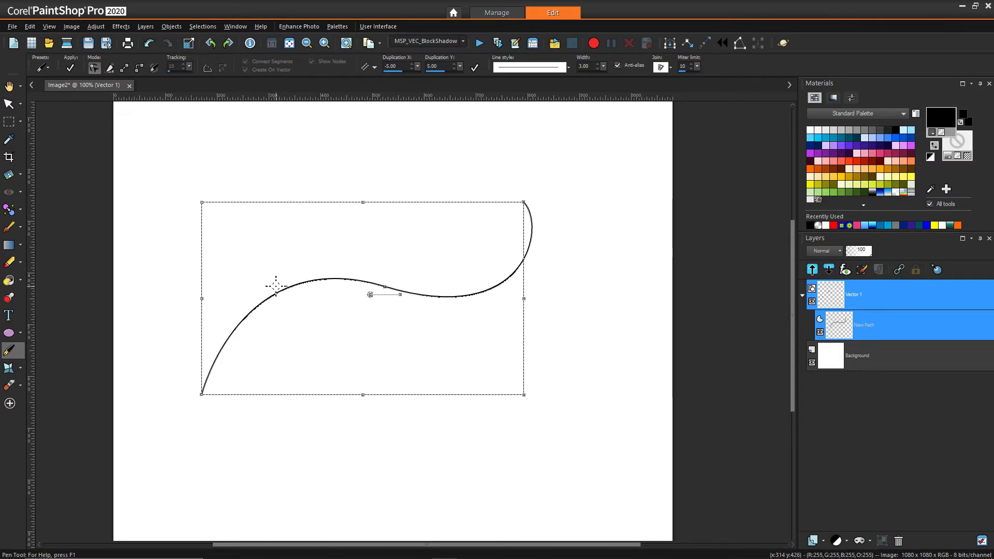
{"action": "double_click", "coordinate": [393, 66]}
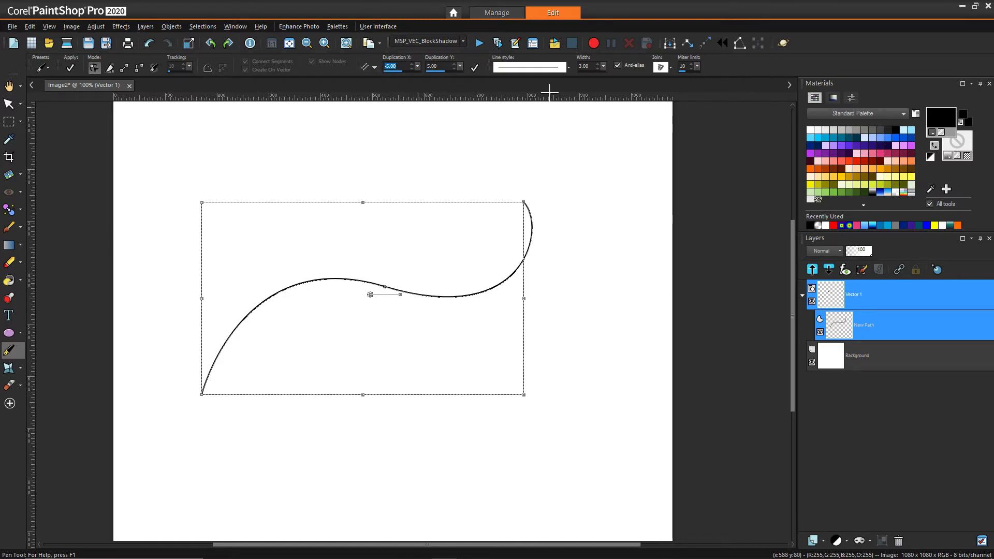
{"action": "type", "text": "0"}
Try duplicating the S-curve with a Duplication Y offset of 5, and inspect the spacing between the contours
{"action": "left_click", "coordinate": [449, 65]}
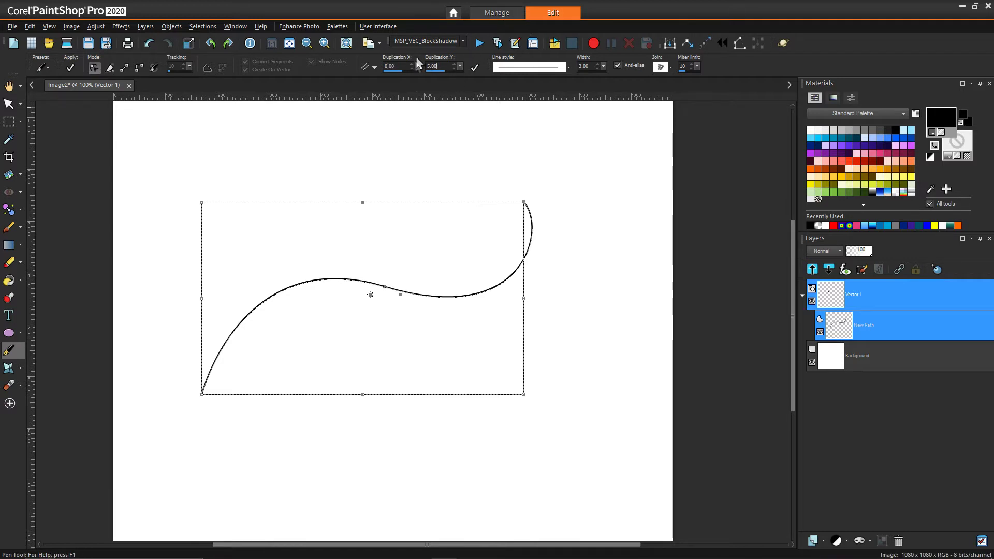
{"action": "left_click", "coordinate": [475, 68]}
{"action": "left_click", "coordinate": [475, 68]}
{"action": "scroll", "coordinate": [400, 346], "scroll_direction": "up", "scroll_amount": 2}
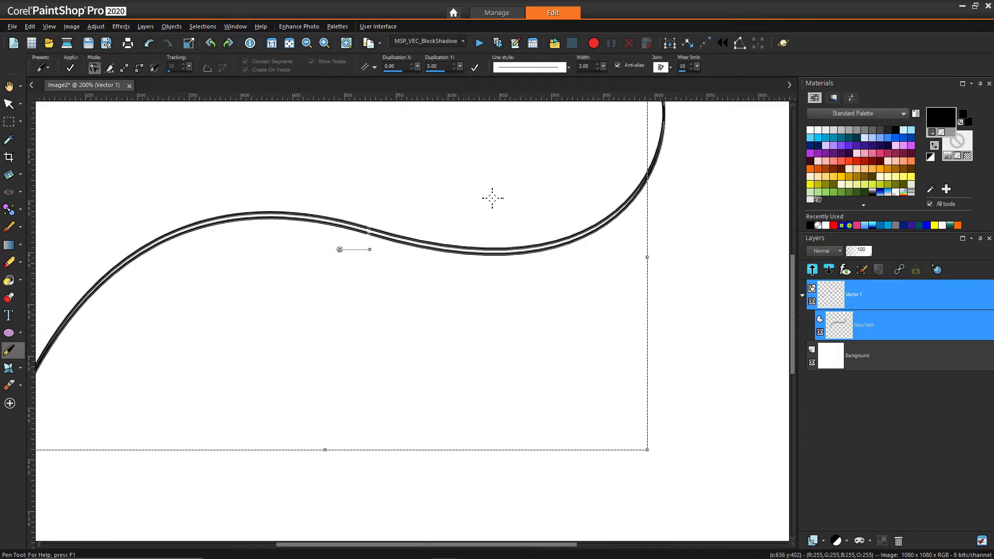
{"action": "scroll", "coordinate": [392, 249], "scroll_direction": "down", "scroll_amount": 1}
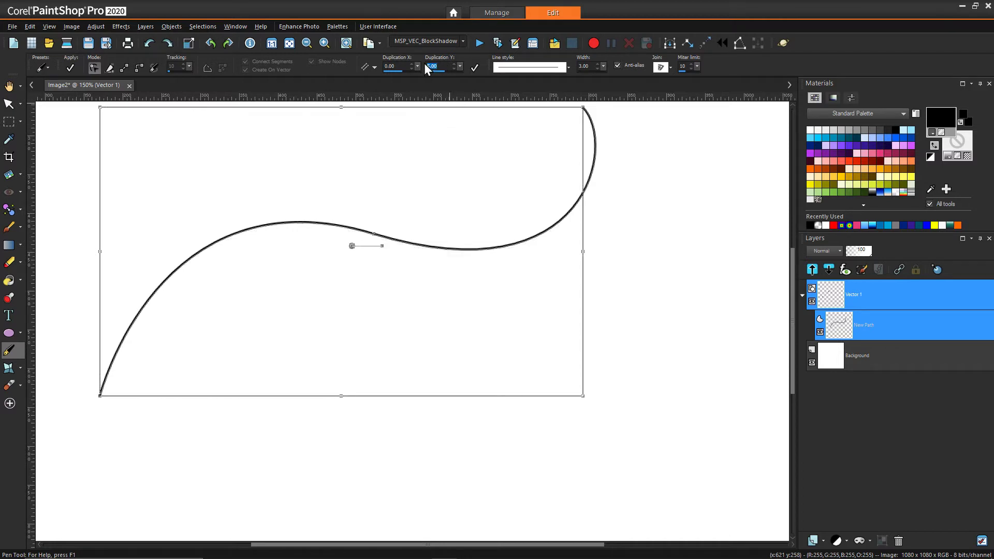
Duplicate the S-curve with a Duplication Y offset of 20 and deselect the nodes
{"action": "type", "text": "23"}
{"action": "left_click", "coordinate": [475, 68]}
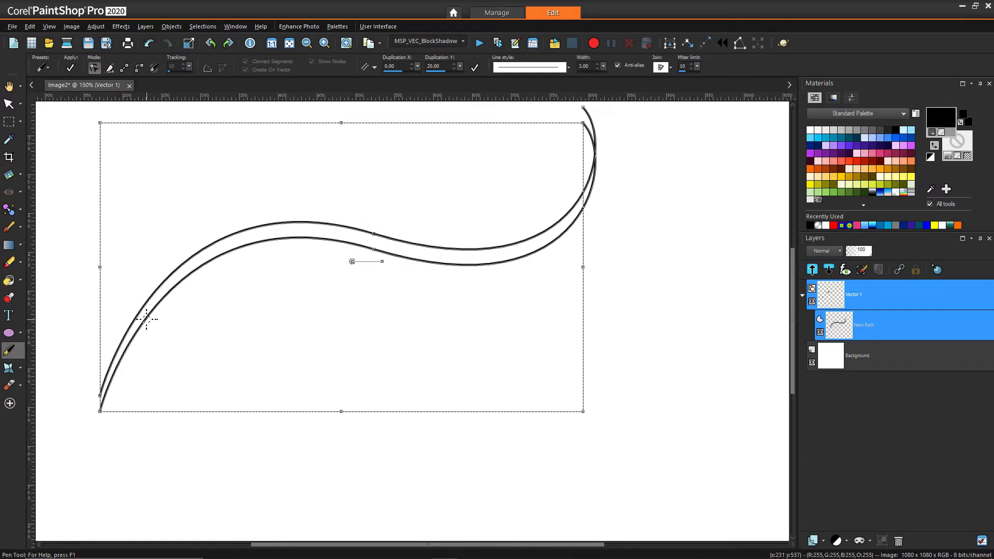
{"action": "left_click", "coordinate": [157, 166]}
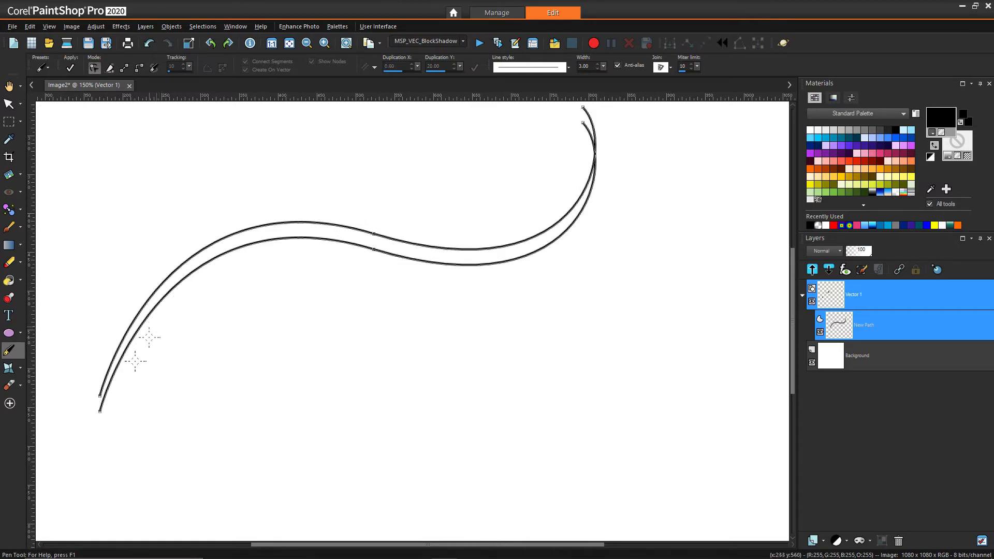
Join the two curves at their lower-left ends by moving the lower curve's start node onto the upper curve's end node
{"action": "scroll", "coordinate": [83, 445], "scroll_direction": "up", "scroll_amount": 2}
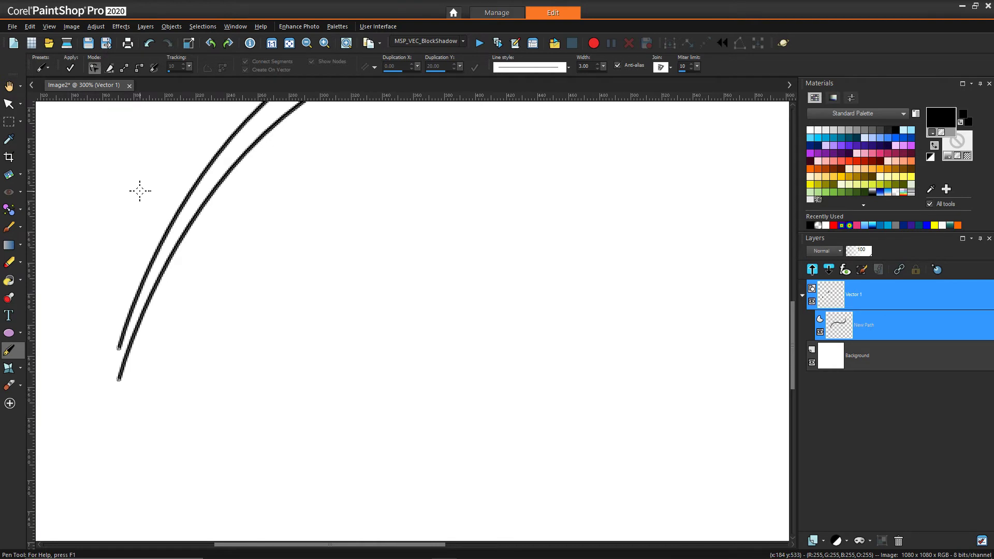
{"action": "scroll", "coordinate": [417, 169], "scroll_direction": "down", "scroll_amount": 3}
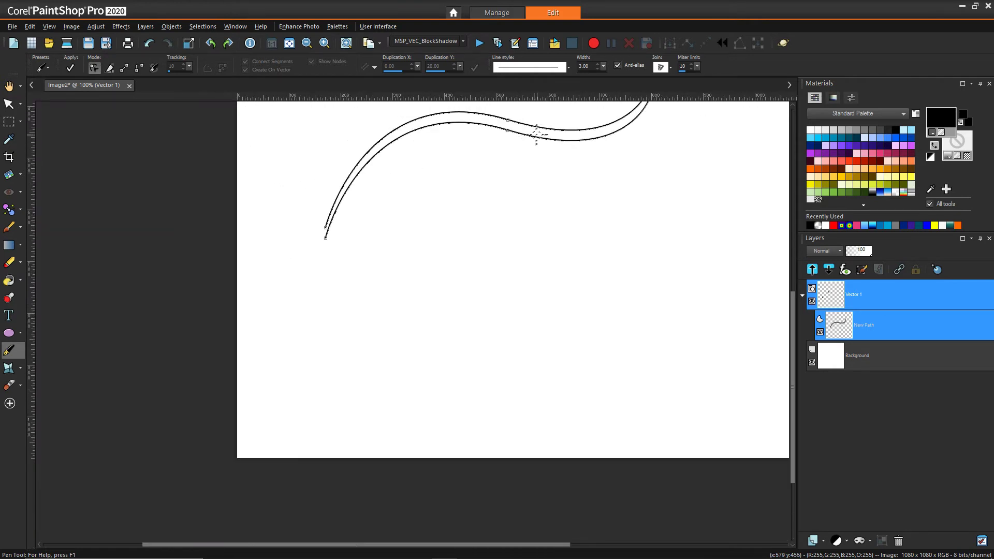
{"action": "left_click_drag", "start_coordinate": [460, 239], "coordinate": [413, 334]}
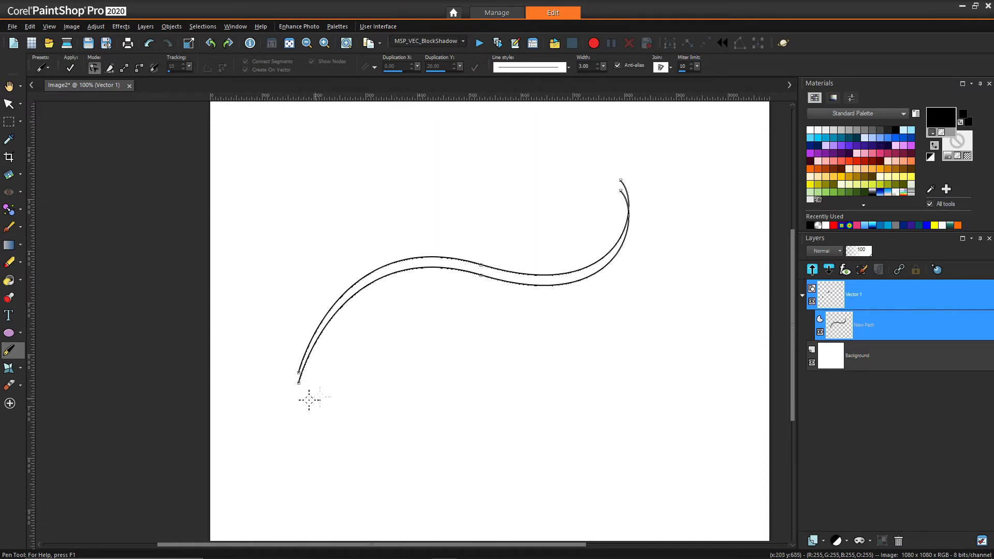
{"action": "scroll", "coordinate": [309, 400], "scroll_direction": "up", "scroll_amount": 4}
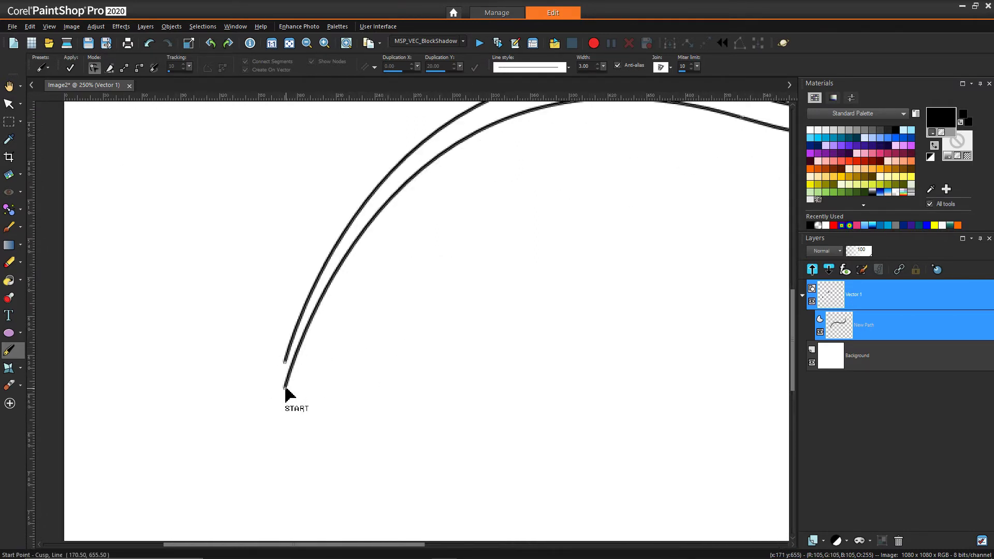
{"action": "mouse_move", "coordinate": [286, 390]}
{"action": "left_mouse_down"}
{"action": "mouse_move", "coordinate": [319, 373]}
{"action": "mouse_move", "coordinate": [317, 337]}
{"action": "mouse_move", "coordinate": [325, 377]}
{"action": "mouse_move", "coordinate": [285, 361]}
{"action": "left_mouse_up"}
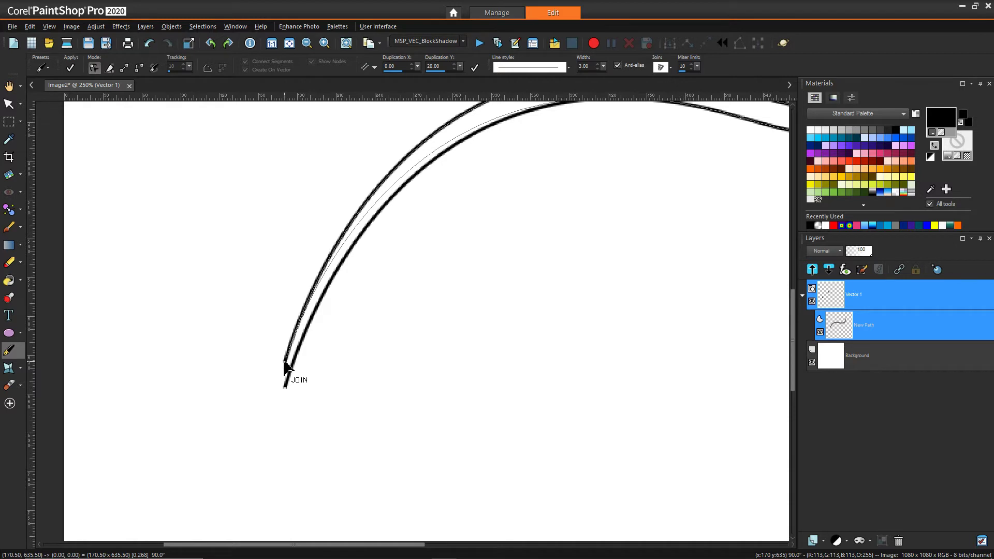
{"action": "left_click_drag", "start_coordinate": [284, 362], "coordinate": [285, 362]}
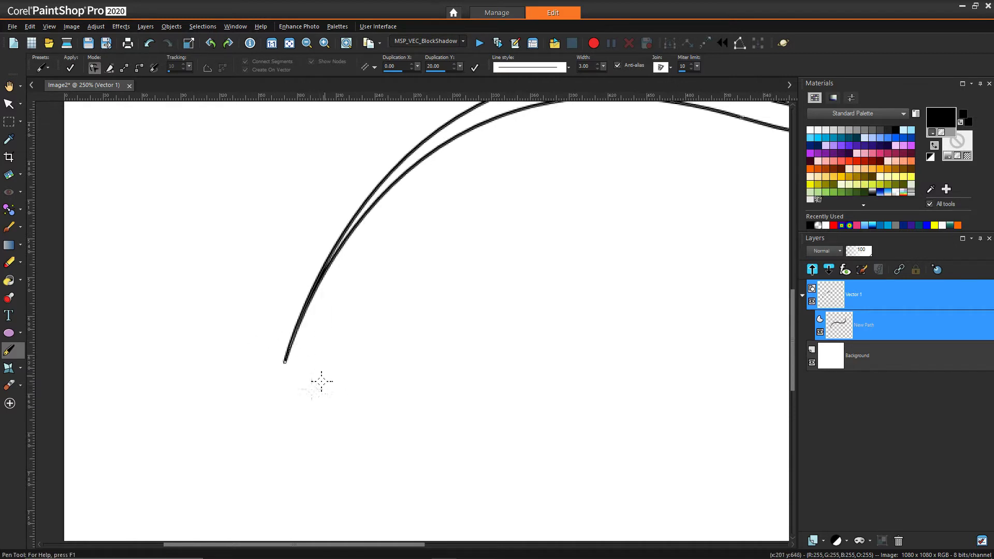
{"action": "mouse_move", "coordinate": [283, 362]}
{"action": "left_mouse_down"}
{"action": "mouse_move", "coordinate": [322, 383]}
{"action": "mouse_move", "coordinate": [288, 369]}
{"action": "mouse_move", "coordinate": [271, 440]}
{"action": "mouse_move", "coordinate": [347, 387]}
{"action": "mouse_move", "coordinate": [286, 360]}
{"action": "left_mouse_up"}
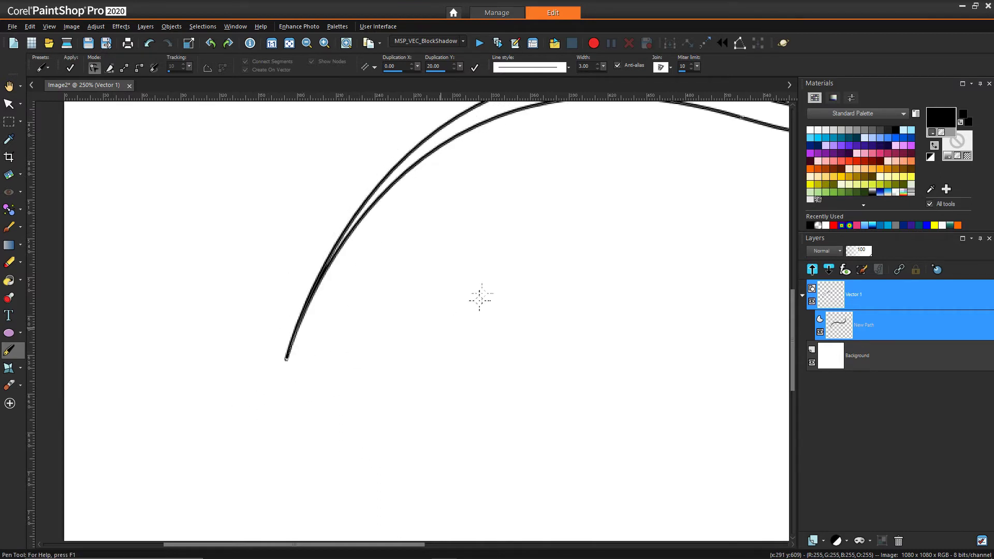
Join the two S-curves at their upper-right ends by moving the lower curve's node onto the upper curve's end node
{"action": "scroll", "coordinate": [522, 220], "scroll_direction": "down", "scroll_amount": 3}
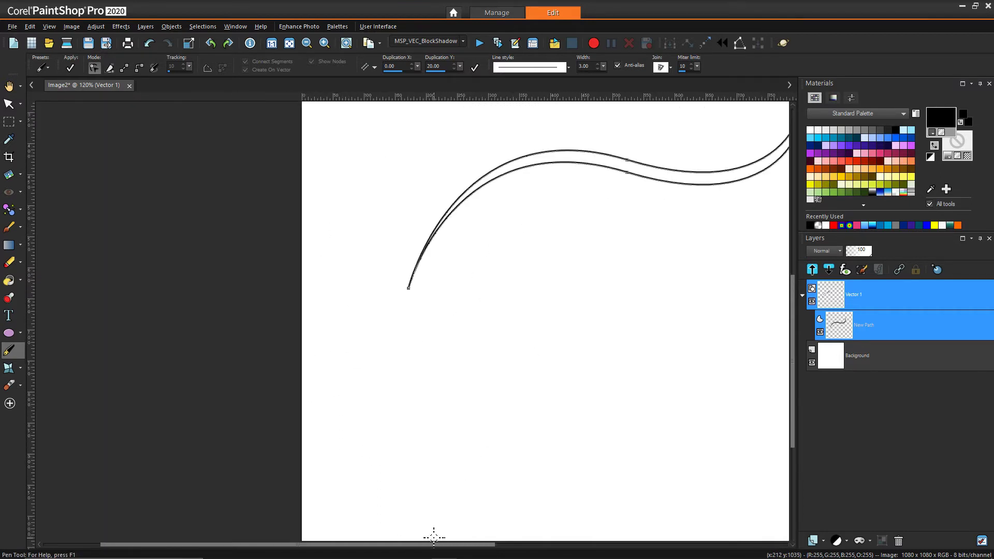
{"action": "left_click_drag", "start_coordinate": [437, 544], "coordinate": [561, 545]}
{"action": "left_click_drag", "start_coordinate": [558, 254], "coordinate": [561, 368]}
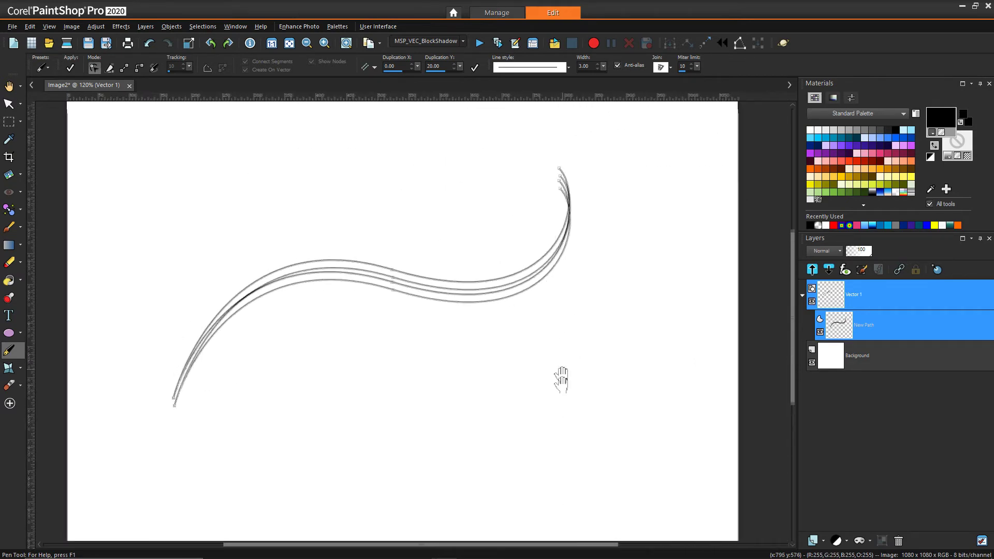
{"action": "scroll", "coordinate": [565, 189], "scroll_direction": "up", "scroll_amount": 3}
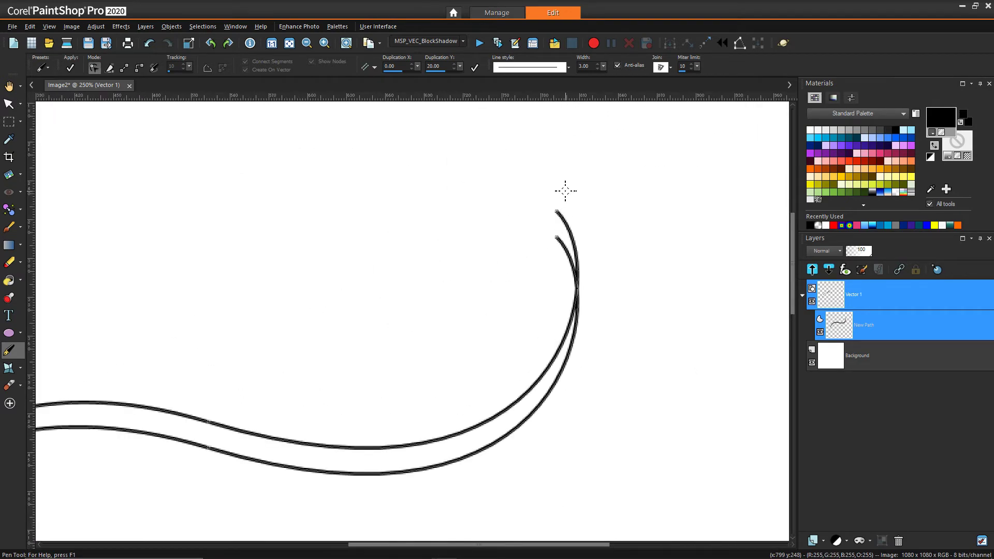
{"action": "left_click", "coordinate": [557, 239]}
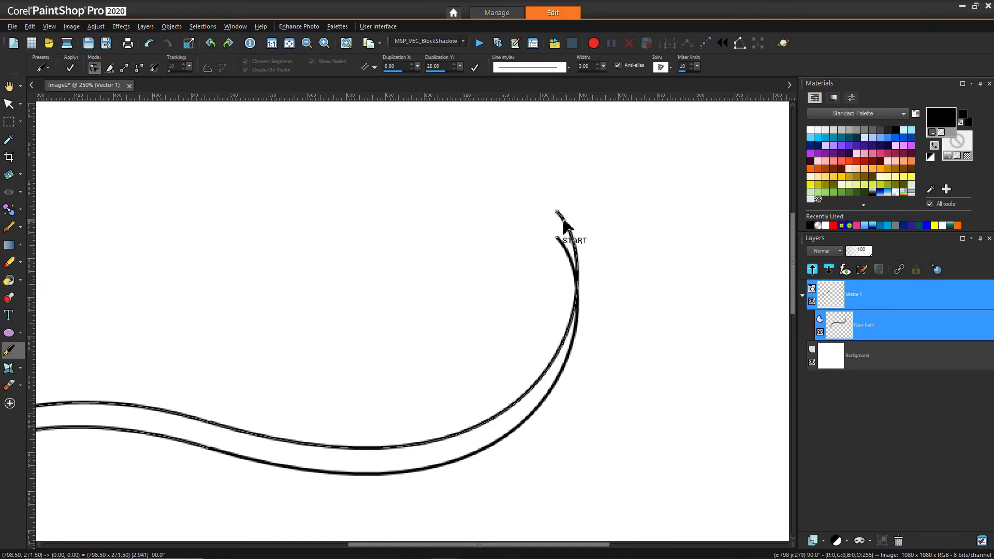
{"action": "left_click", "coordinate": [556, 211]}
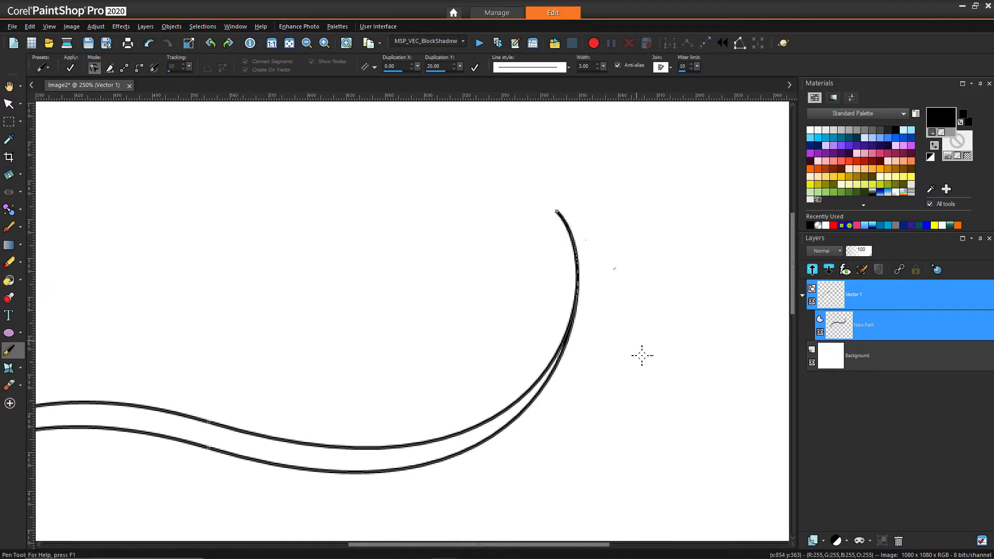
{"action": "scroll", "coordinate": [346, 340], "scroll_direction": "down", "scroll_amount": 5}
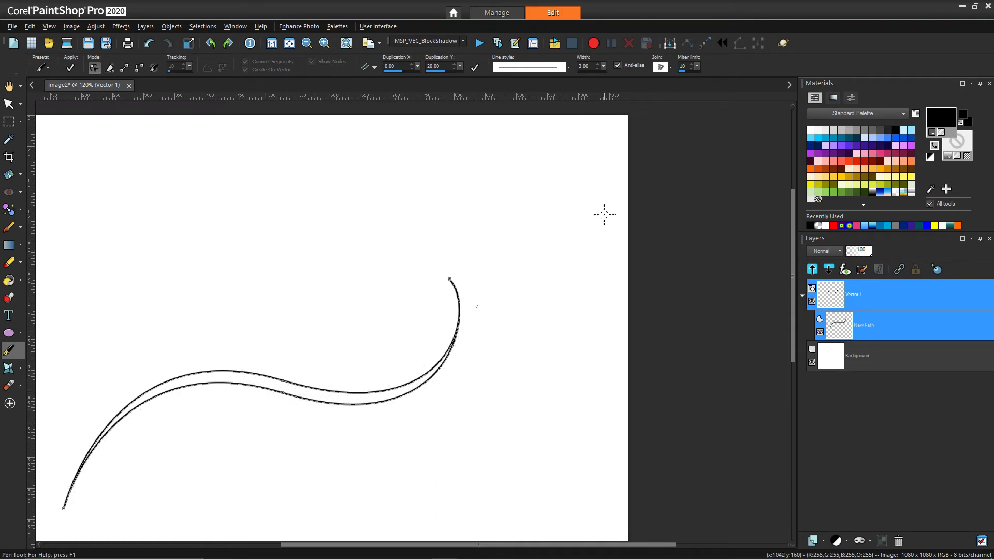
Swap the stroke and fill materials so the closed S-shape has a black fill and no outline, and inspect its tapered ends
{"action": "left_click", "coordinate": [934, 150]}
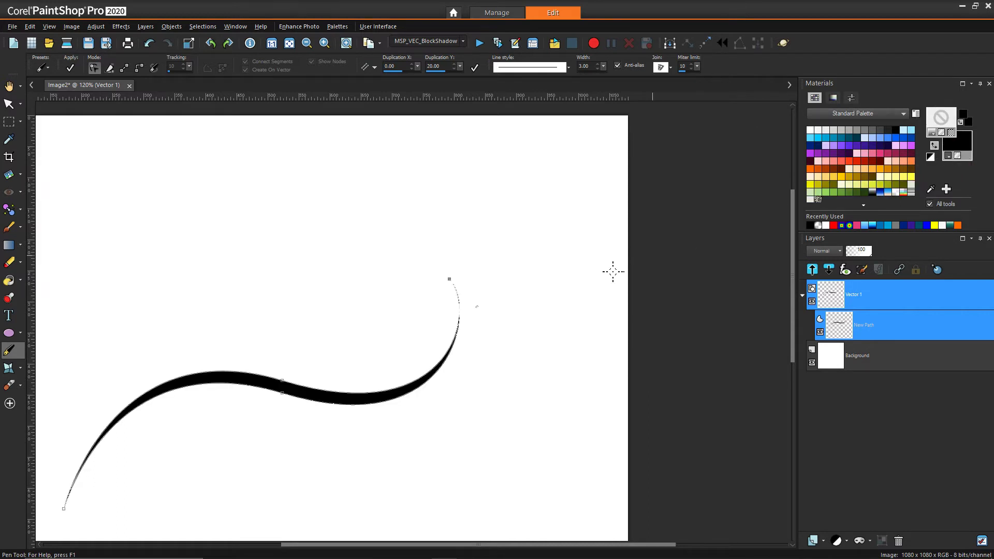
{"action": "scroll", "coordinate": [239, 440], "scroll_direction": "down", "scroll_amount": 1}
{"action": "scroll", "coordinate": [243, 466], "scroll_direction": "up", "scroll_amount": 1}
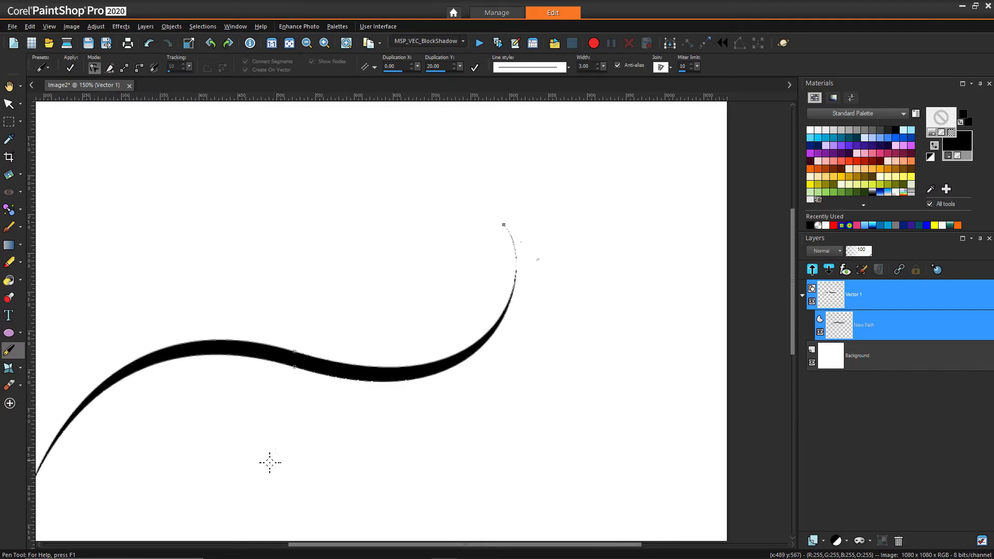
{"action": "left_click_drag", "start_coordinate": [310, 545], "coordinate": [251, 544]}
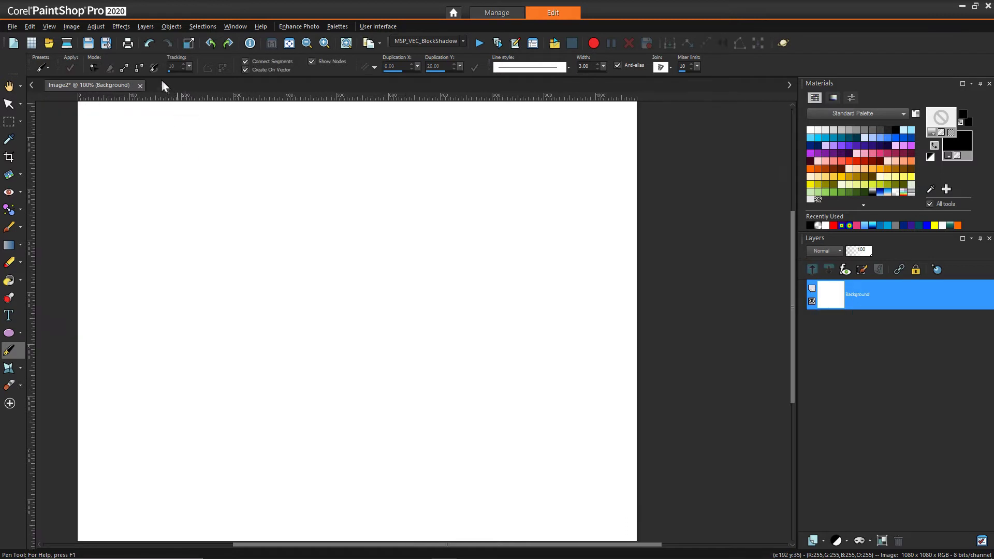
Draw a single two-node arc rising from lower left to upper right with point-to-point Bézier curves, using a black stroke and no fill
{"action": "left_click", "coordinate": [139, 68]}
{"action": "left_click", "coordinate": [236, 383]}
{"action": "left_click_drag", "start_coordinate": [457, 220], "coordinate": [644, 200]}
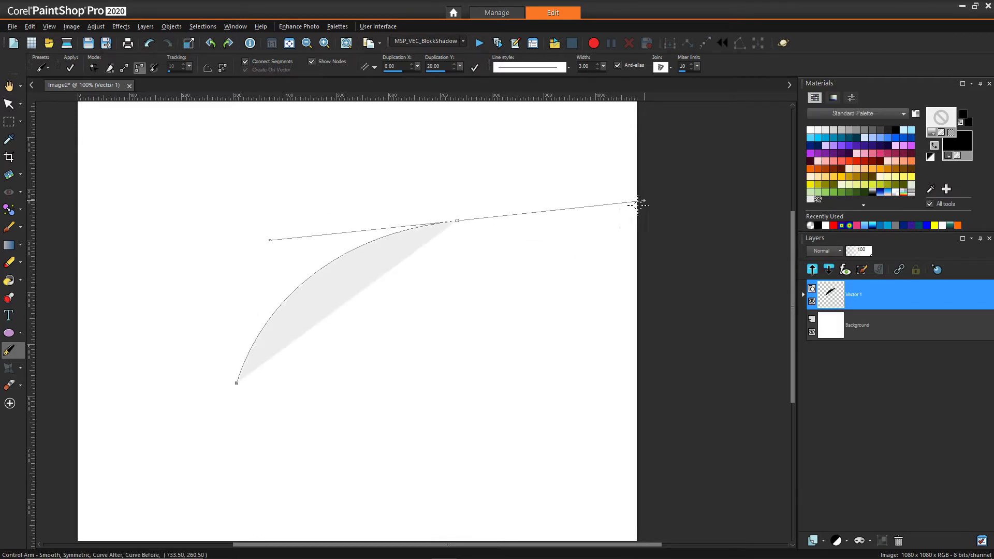
{"action": "left_click", "coordinate": [934, 146]}
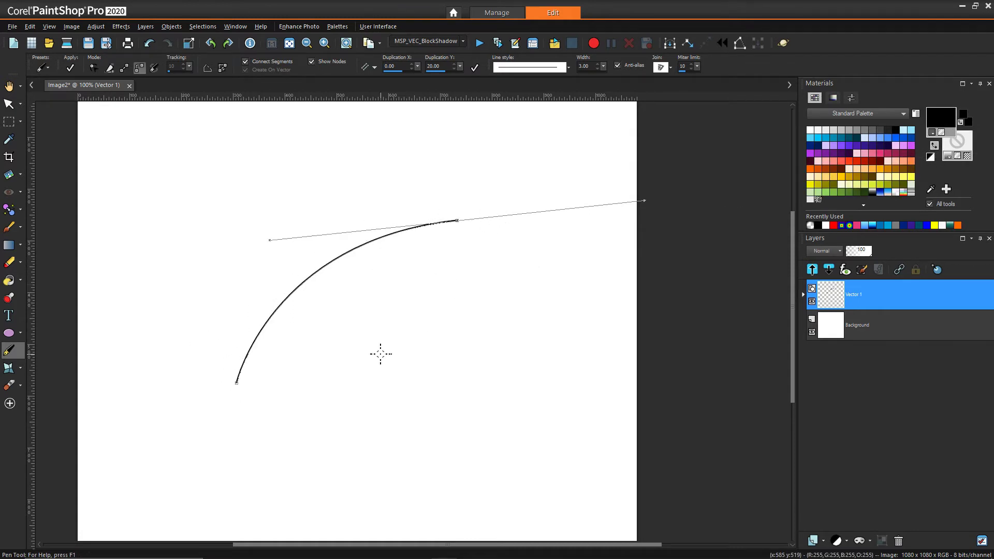
Return to editing the arc's nodes with the Pen tool and duplicate the arc with Duplication X 0 and Y 20
{"action": "left_click", "coordinate": [9, 104]}
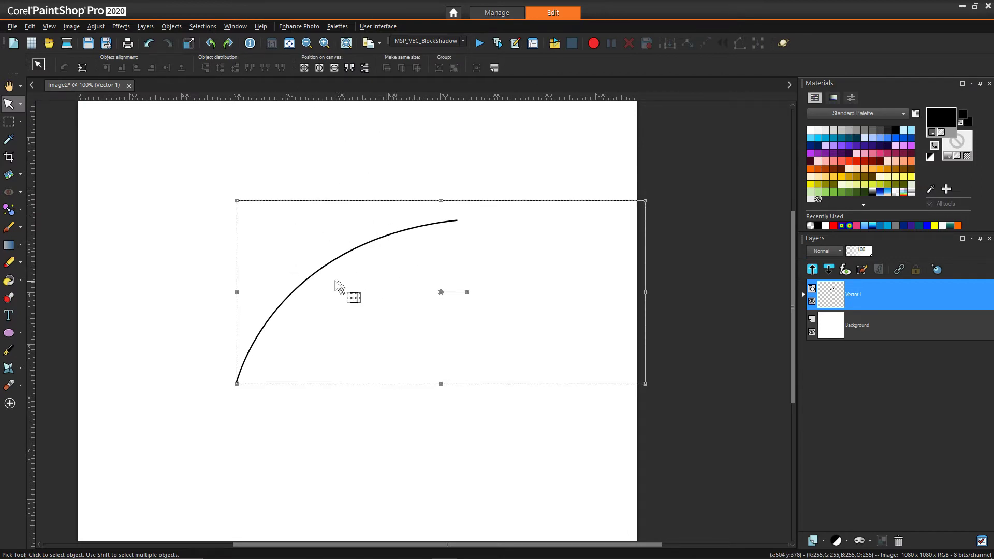
{"action": "left_click", "coordinate": [9, 351]}
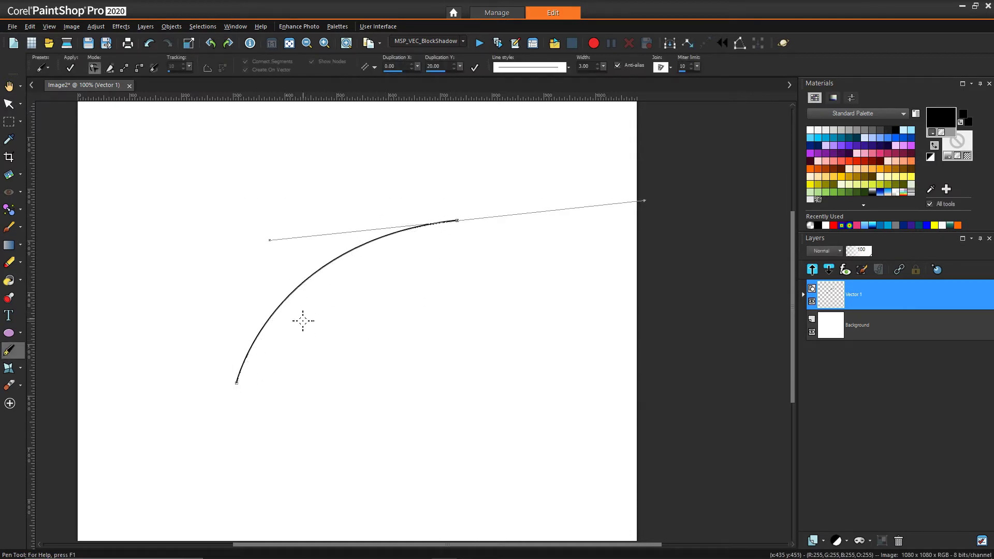
{"action": "left_click", "coordinate": [476, 67]}
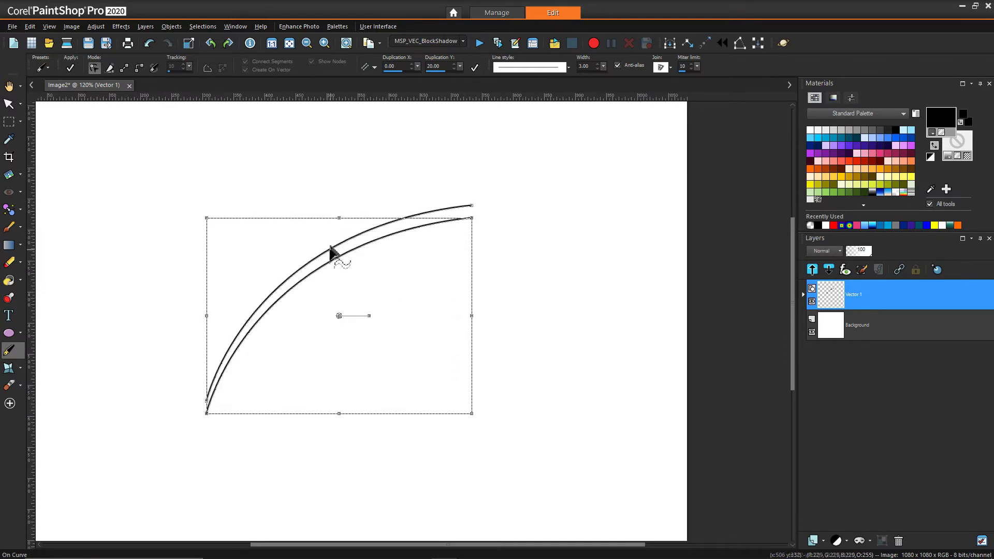
Try joining the two arcs at both ends without any middle nodes, and undo the joins
{"action": "left_click", "coordinate": [472, 219]}
{"action": "left_click_drag", "start_coordinate": [471, 218], "coordinate": [471, 205]}
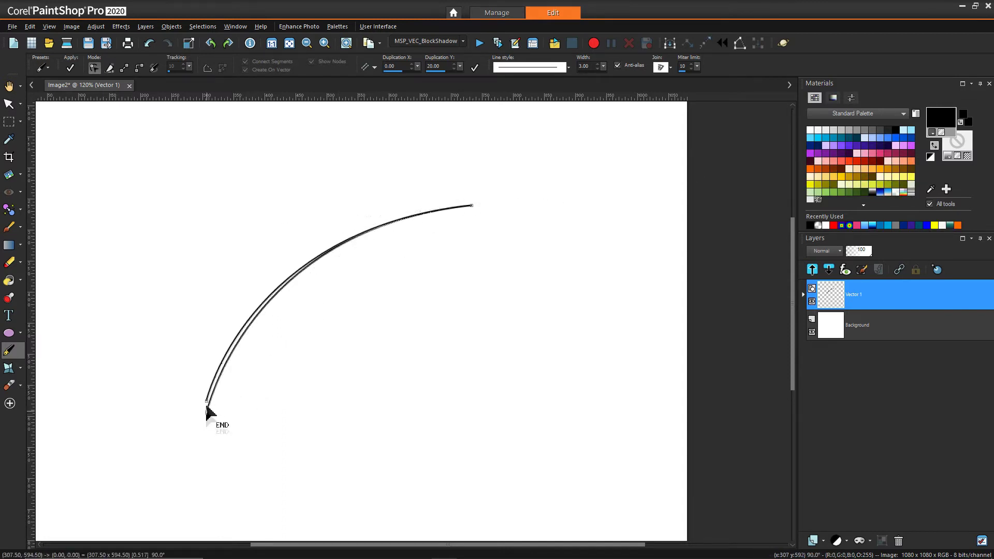
{"action": "key", "text": "ctrl+z"}
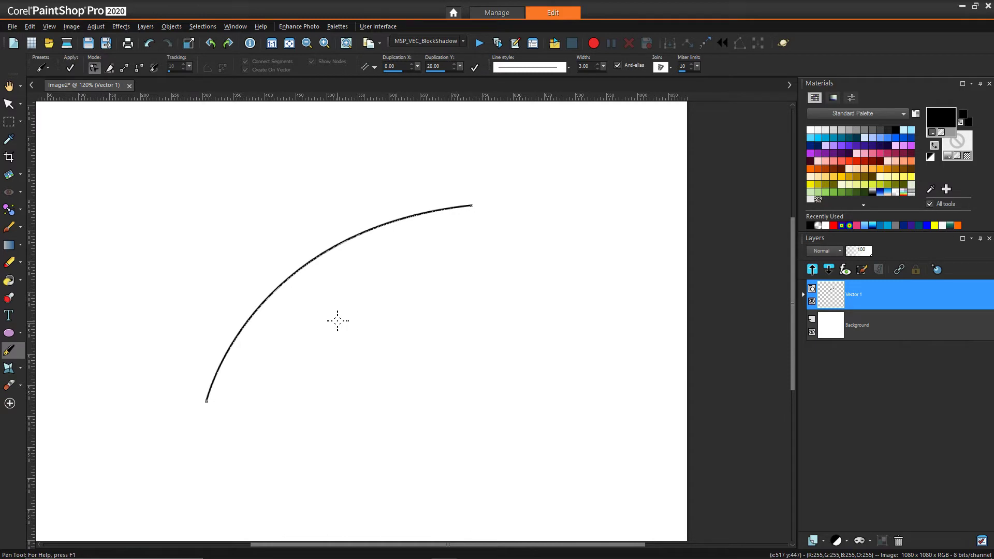
{"action": "key", "text": "ctrl+z"}
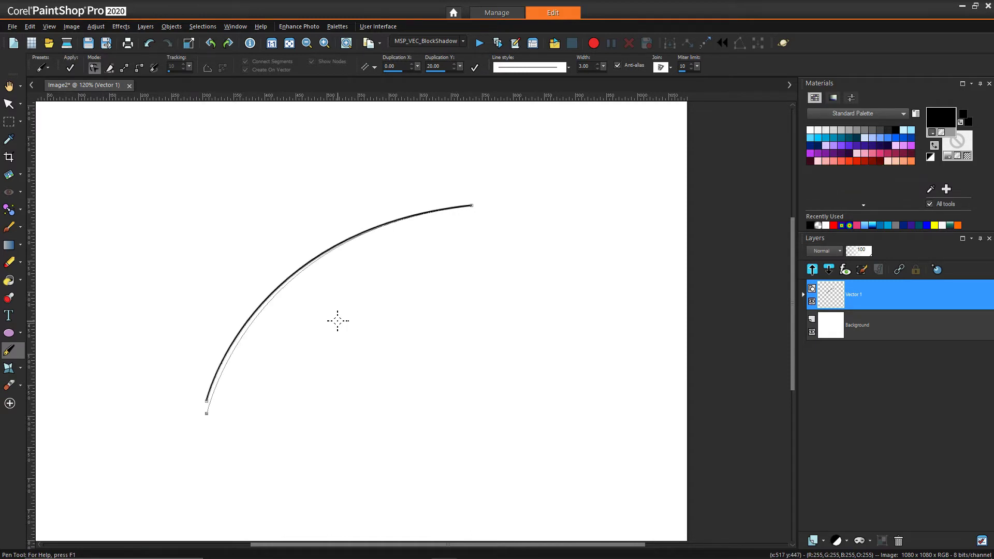
{"action": "key", "text": "ctrl+z"}
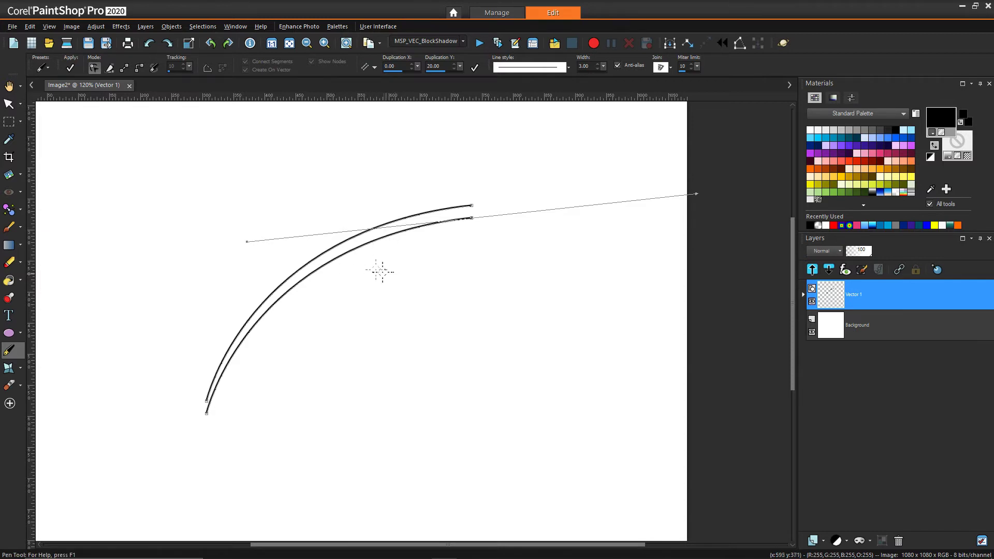
Add a middle node to each arc and join the arcs at their upper-right ends
{"action": "left_click", "coordinate": [321, 266], "text": "ctrl"}
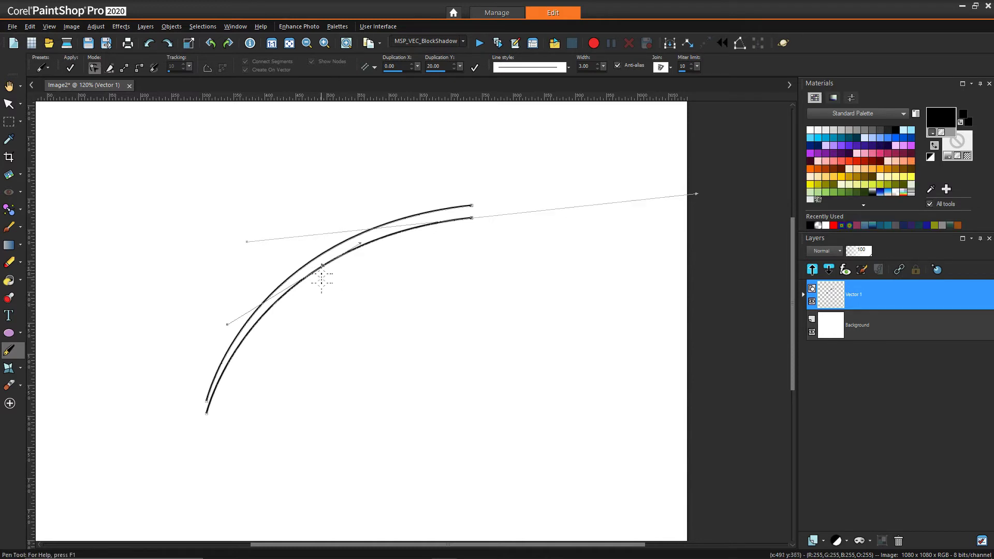
{"action": "left_click", "coordinate": [304, 266]}
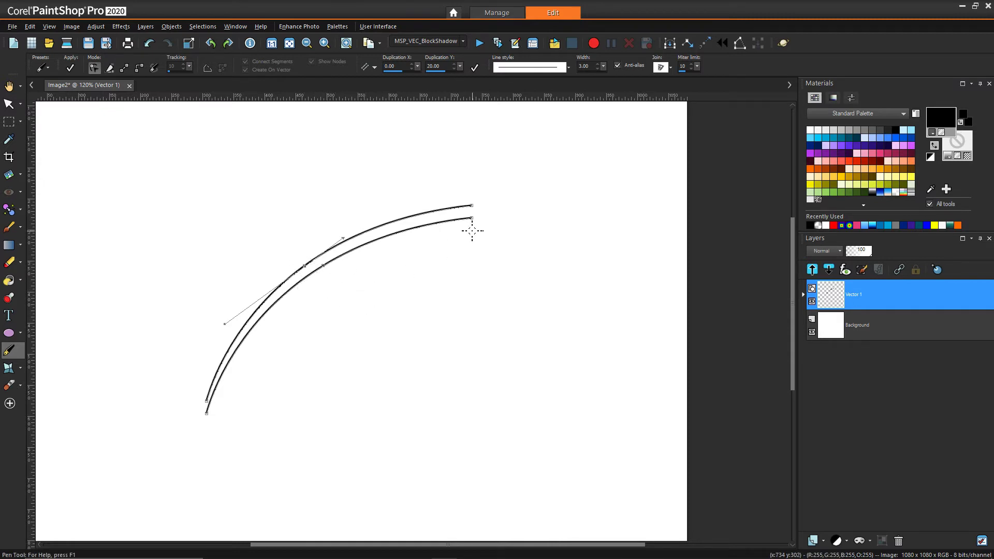
{"action": "left_click_drag", "start_coordinate": [471, 217], "coordinate": [472, 205]}
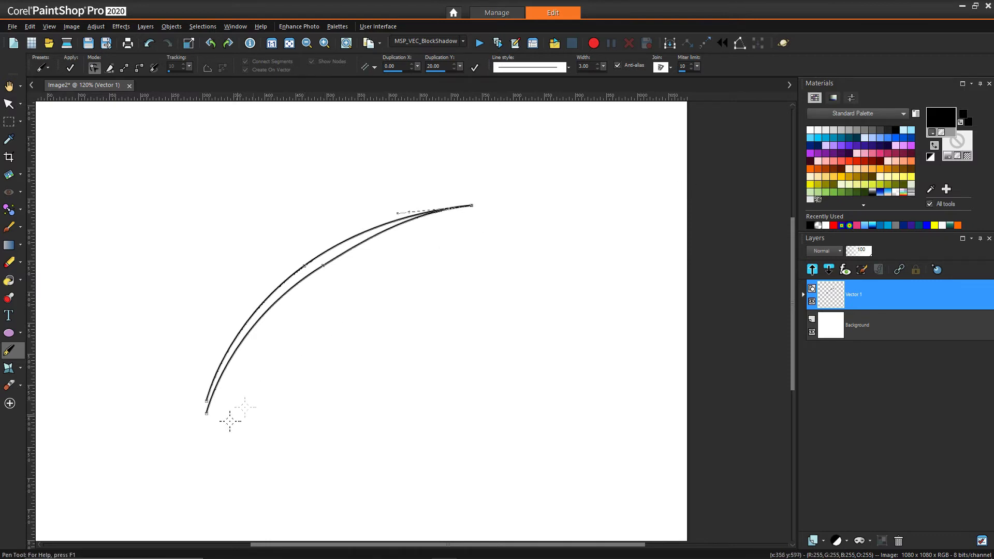
Join the two arcs at their lower-left ends by moving the lower arc's end node onto the upper arc's end node
{"action": "left_click", "coordinate": [205, 404]}
{"action": "scroll", "coordinate": [205, 406], "scroll_direction": "up", "scroll_amount": 3}
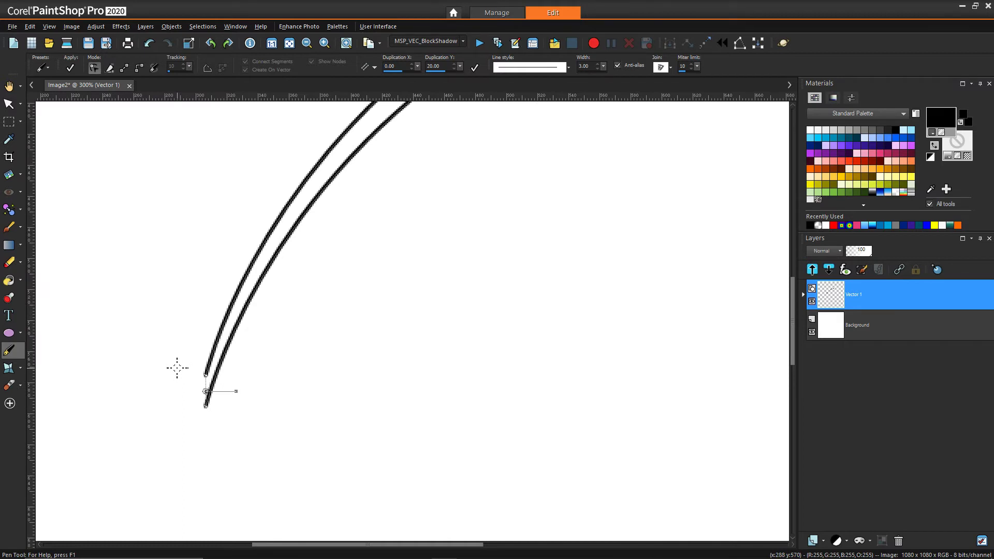
{"action": "left_click_drag", "start_coordinate": [208, 406], "coordinate": [207, 384]}
{"action": "scroll", "coordinate": [207, 383], "scroll_direction": "up", "scroll_amount": 2}
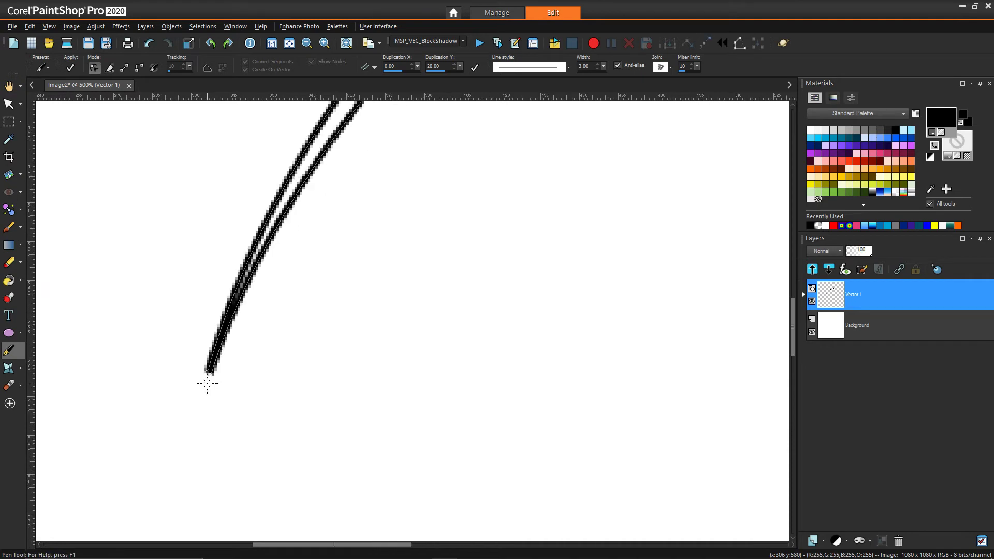
{"action": "scroll", "coordinate": [207, 384], "scroll_direction": "up", "scroll_amount": 1}
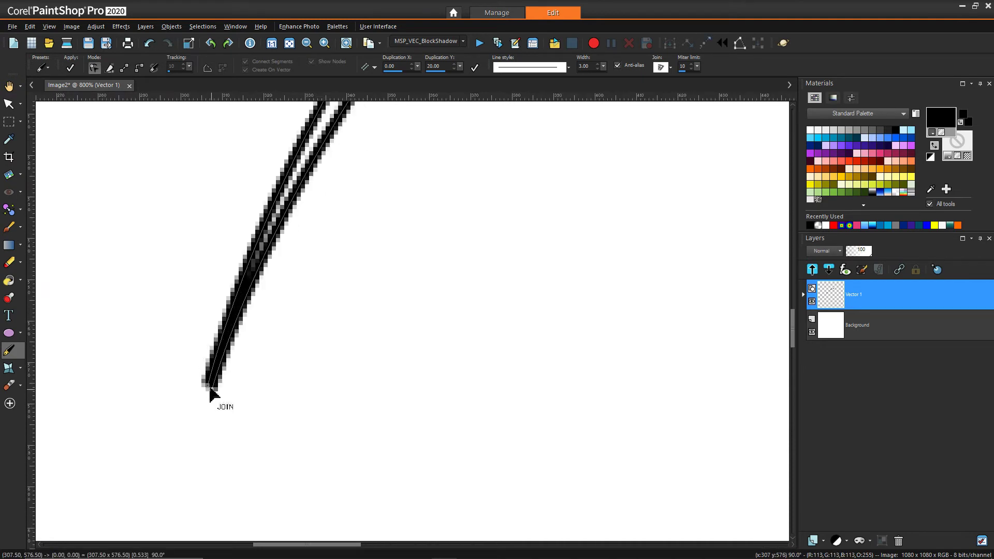
{"action": "scroll", "coordinate": [368, 262], "scroll_direction": "down", "scroll_amount": 2}
{"action": "scroll", "coordinate": [409, 211], "scroll_direction": "down", "scroll_amount": 3}
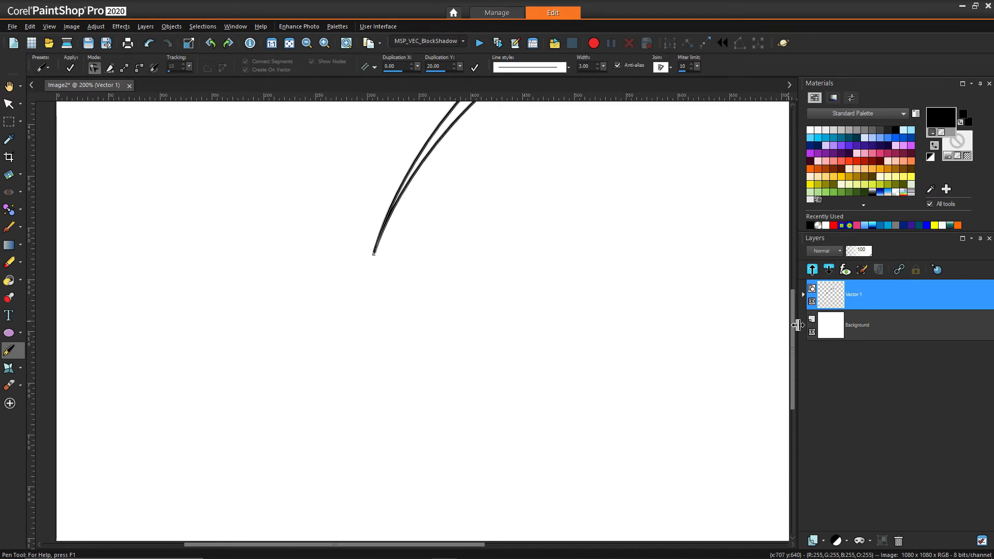
{"action": "left_click_drag", "start_coordinate": [791, 324], "coordinate": [791, 229]}
{"action": "scroll", "coordinate": [598, 412], "scroll_direction": "down", "scroll_amount": 2}
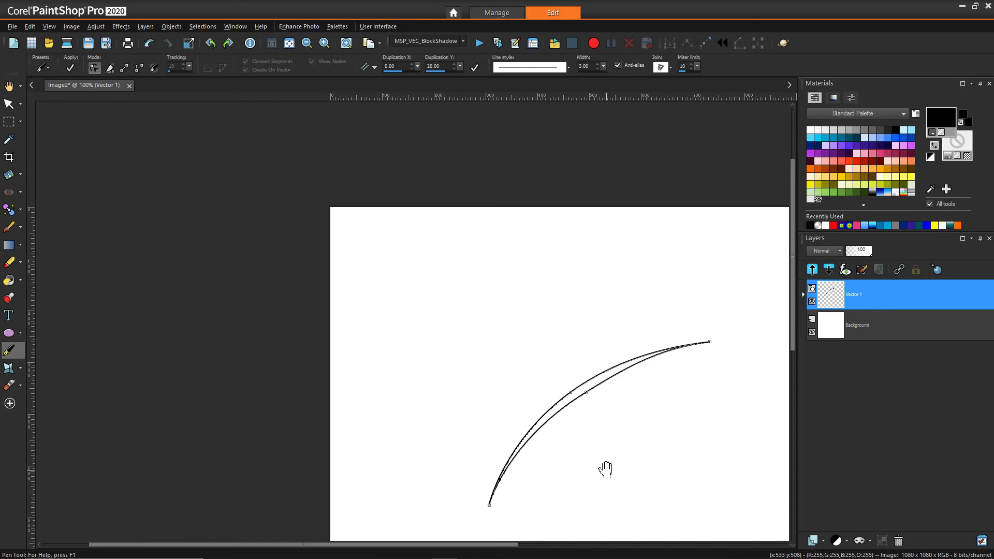
{"action": "left_click_drag", "start_coordinate": [604, 468], "coordinate": [401, 349]}
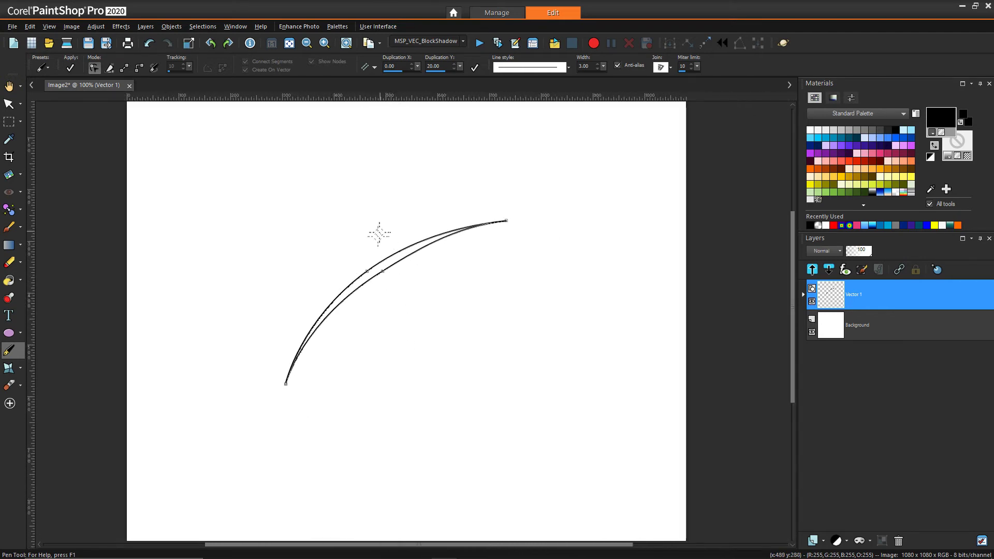
Move the lower arc's middle node slightly closer to the upper arc and shorten its upper-right control handle to refine the taper
{"action": "scroll", "coordinate": [366, 244], "scroll_direction": "up", "scroll_amount": 2}
{"action": "scroll", "coordinate": [374, 273], "scroll_direction": "up", "scroll_amount": 1}
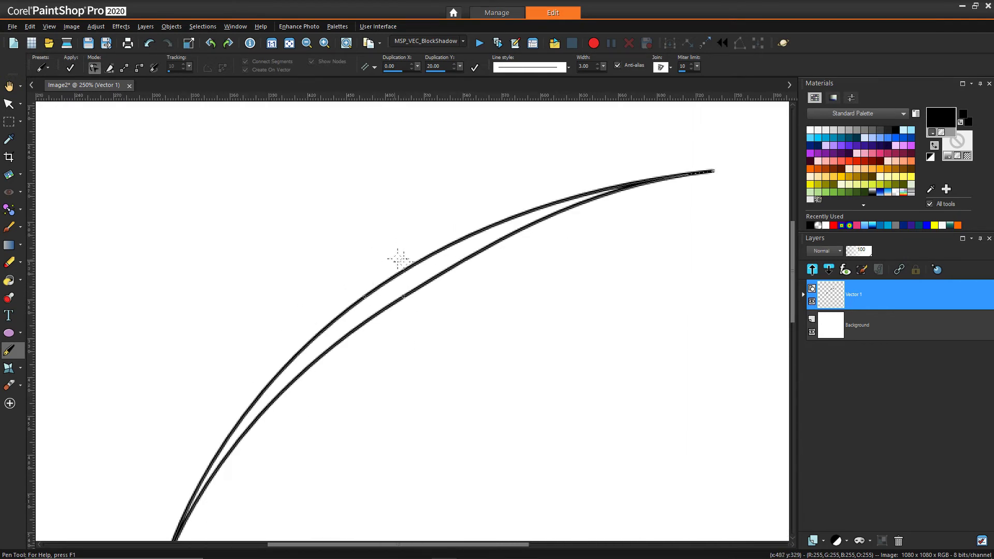
{"action": "left_click", "coordinate": [404, 299]}
{"action": "left_click_drag", "start_coordinate": [404, 299], "coordinate": [396, 294]}
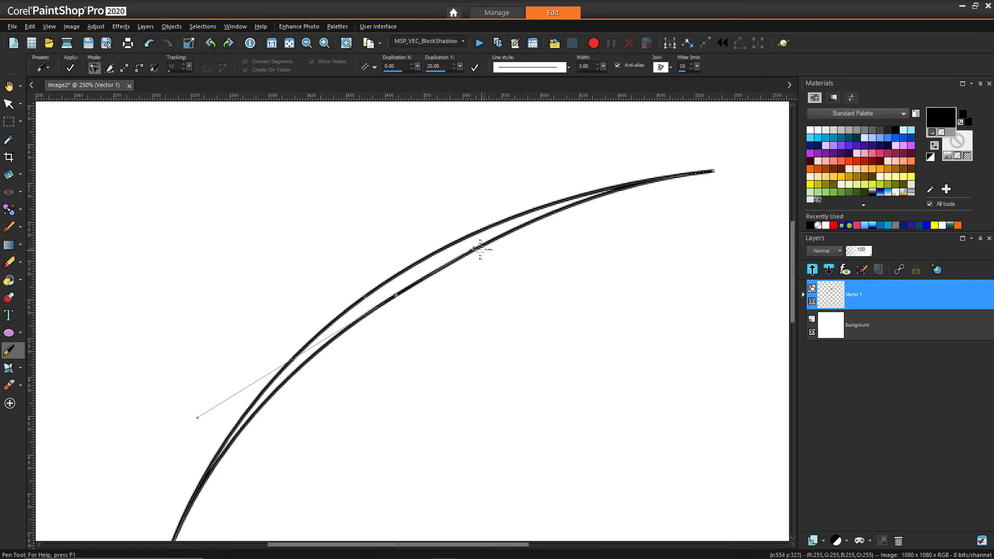
{"action": "left_click_drag", "start_coordinate": [473, 248], "coordinate": [438, 267]}
Swap the stroke and fill materials to give the joined arc shape a black fill without an outline
{"action": "scroll", "coordinate": [409, 350], "scroll_direction": "down", "scroll_amount": 1}
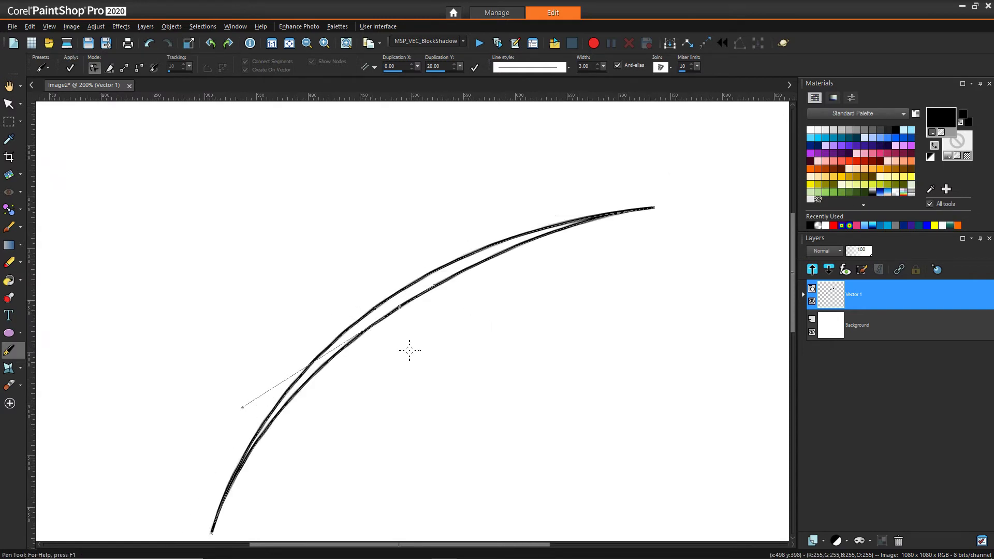
{"action": "scroll", "coordinate": [454, 344], "scroll_direction": "down", "scroll_amount": 1}
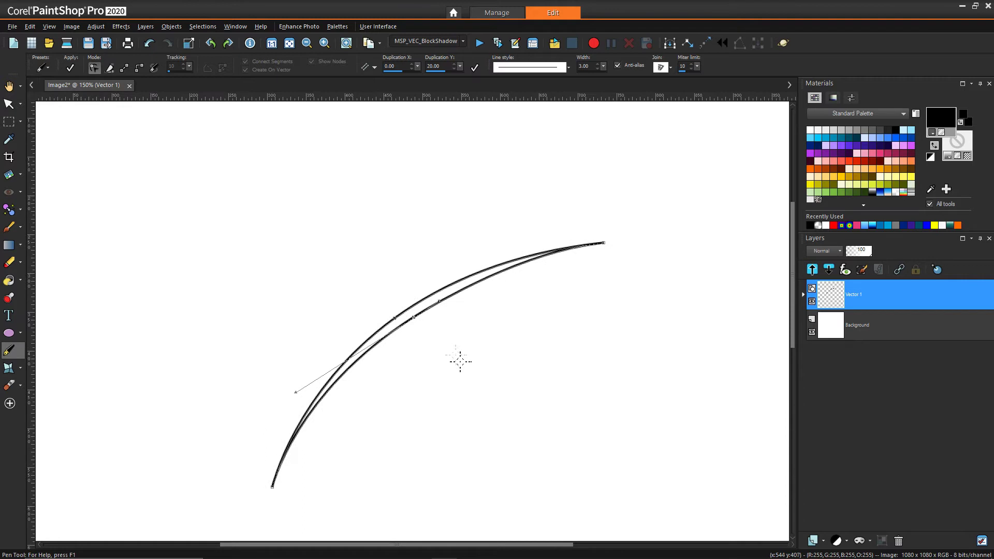
{"action": "left_click", "coordinate": [933, 147]}
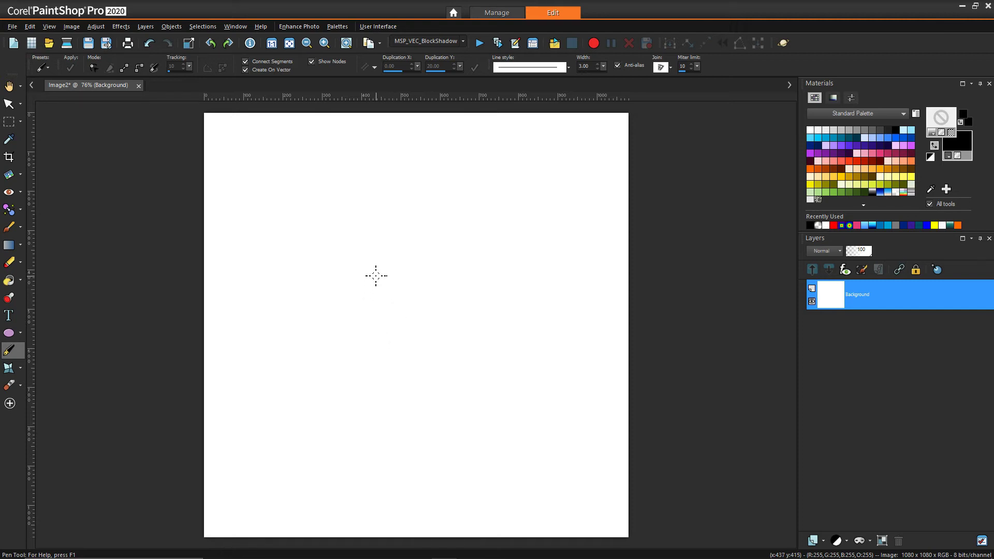
Draw a new, larger two-node arc on the blank canvas with point-to-point Bézier curves, using a black stroke and no fill
{"action": "left_click", "coordinate": [139, 69]}
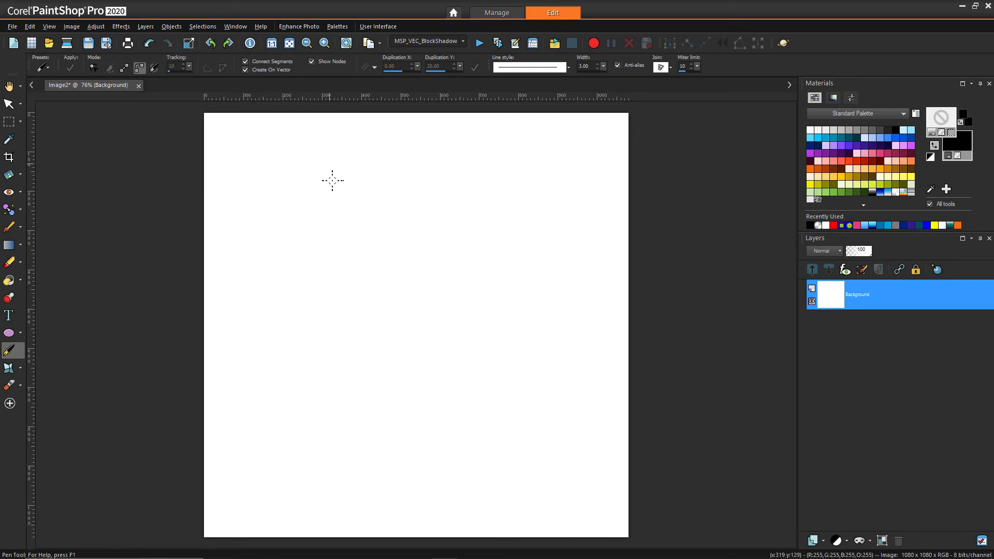
{"action": "left_click", "coordinate": [934, 143]}
{"action": "scroll", "coordinate": [473, 253], "scroll_direction": "up", "scroll_amount": 1}
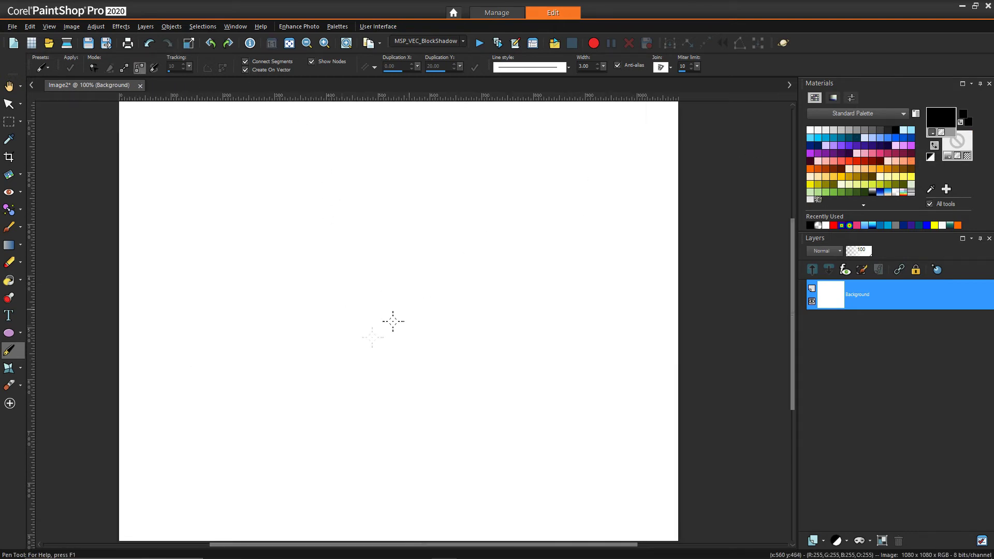
{"action": "left_click", "coordinate": [235, 440]}
{"action": "mouse_move", "coordinate": [499, 237]}
{"action": "left_mouse_down"}
{"action": "mouse_move", "coordinate": [630, 255]}
{"action": "mouse_move", "coordinate": [735, 229]}
{"action": "mouse_move", "coordinate": [729, 212]}
{"action": "left_mouse_up"}
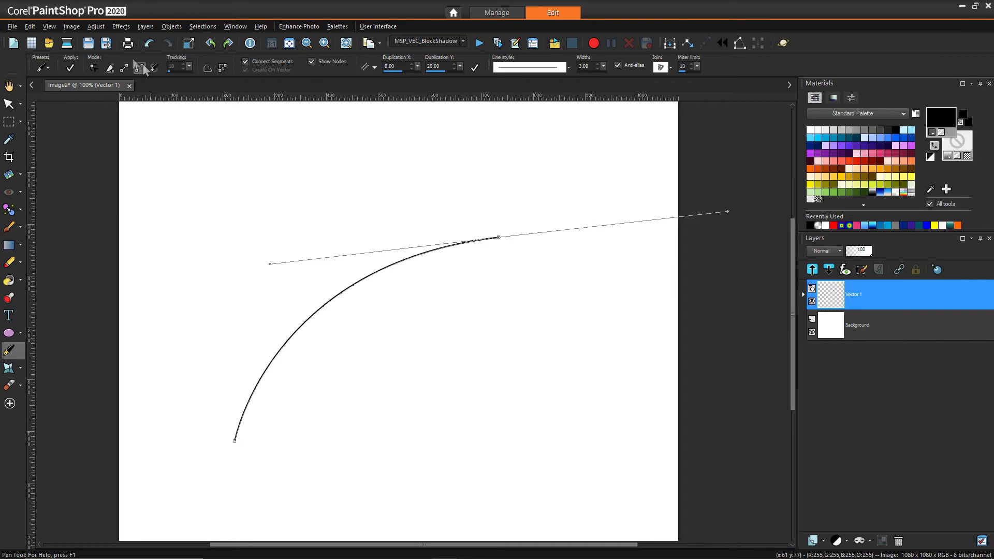
Select the whole arc with the Pen tool in edit mode and duplicate it with an offset of -20 in X and -20 in Y
{"action": "left_click", "coordinate": [93, 68]}
{"action": "left_click_drag", "start_coordinate": [187, 352], "coordinate": [265, 426]}
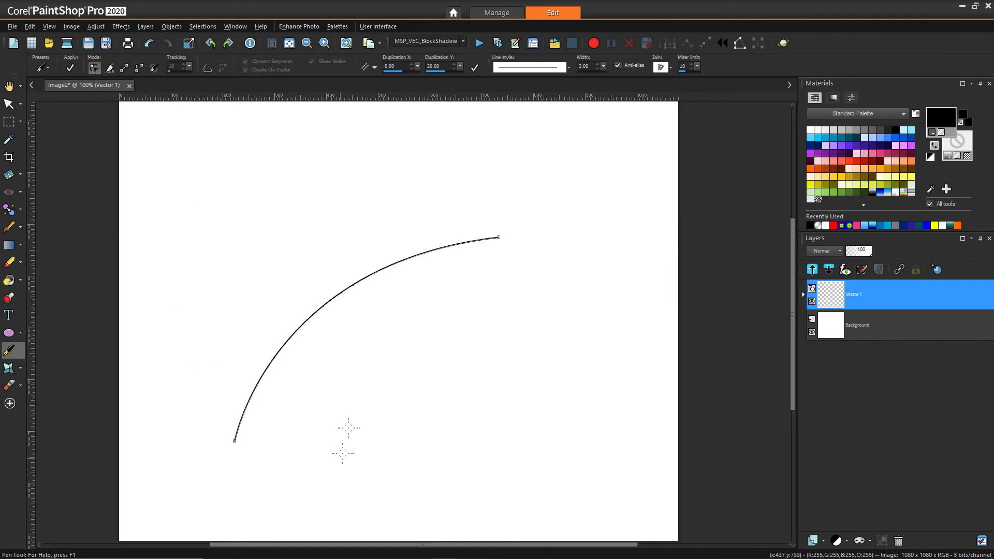
{"action": "left_click_drag", "start_coordinate": [175, 205], "coordinate": [576, 467]}
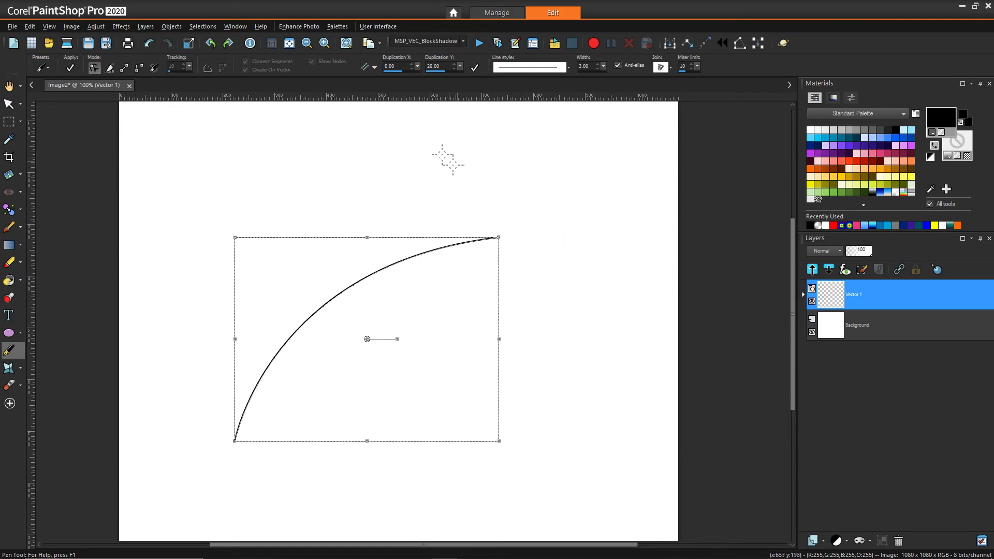
{"action": "left_click", "coordinate": [416, 67]}
{"action": "left_click", "coordinate": [445, 66]}
{"action": "left_click", "coordinate": [472, 68]}
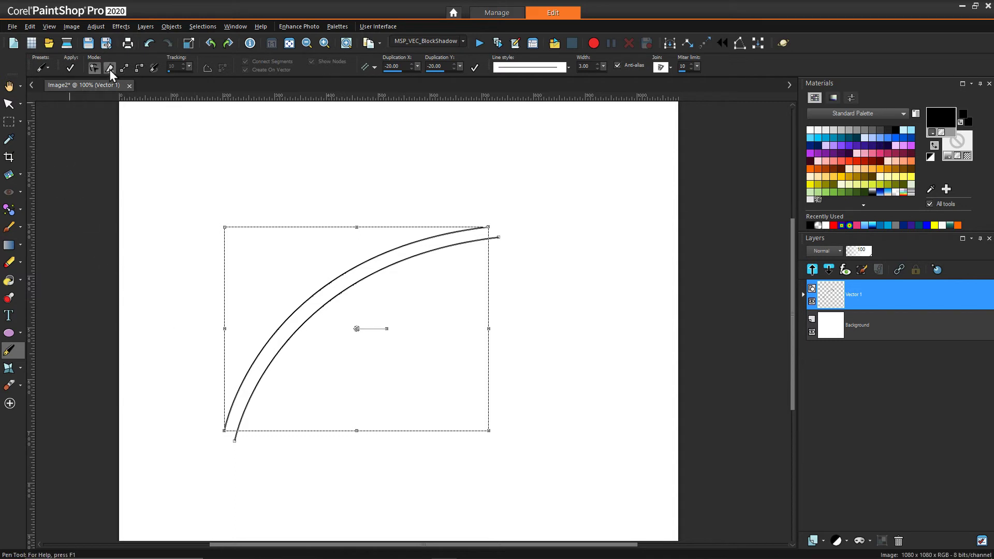
Examine the paired end nodes of the two arcs at both ends, including the control handles of the upper-right nodes
{"action": "left_click", "coordinate": [174, 306]}
{"action": "scroll", "coordinate": [214, 437], "scroll_direction": "up", "scroll_amount": 1}
{"action": "left_click_drag", "start_coordinate": [196, 400], "coordinate": [311, 505]}
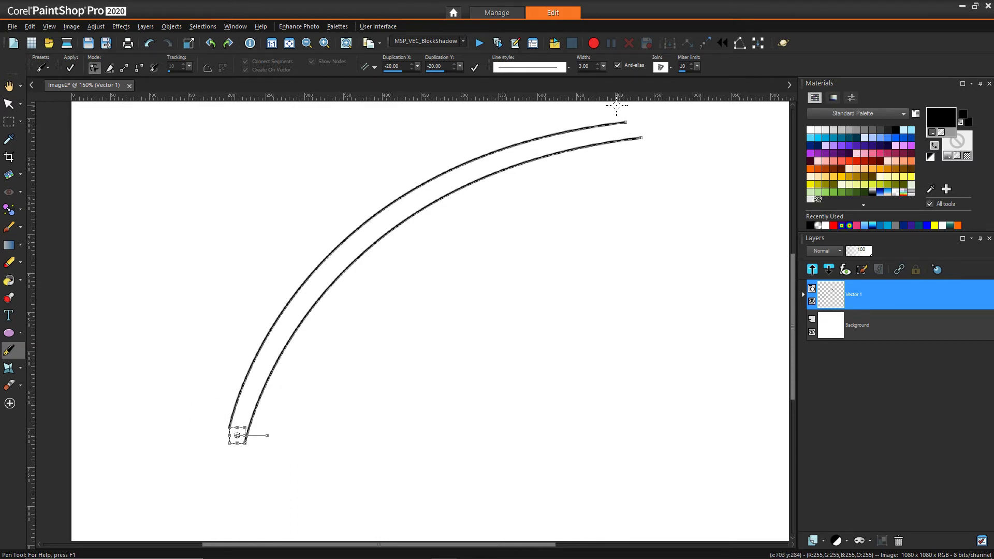
{"action": "left_click", "coordinate": [639, 170]}
{"action": "left_click_drag", "start_coordinate": [612, 111], "coordinate": [697, 218]}
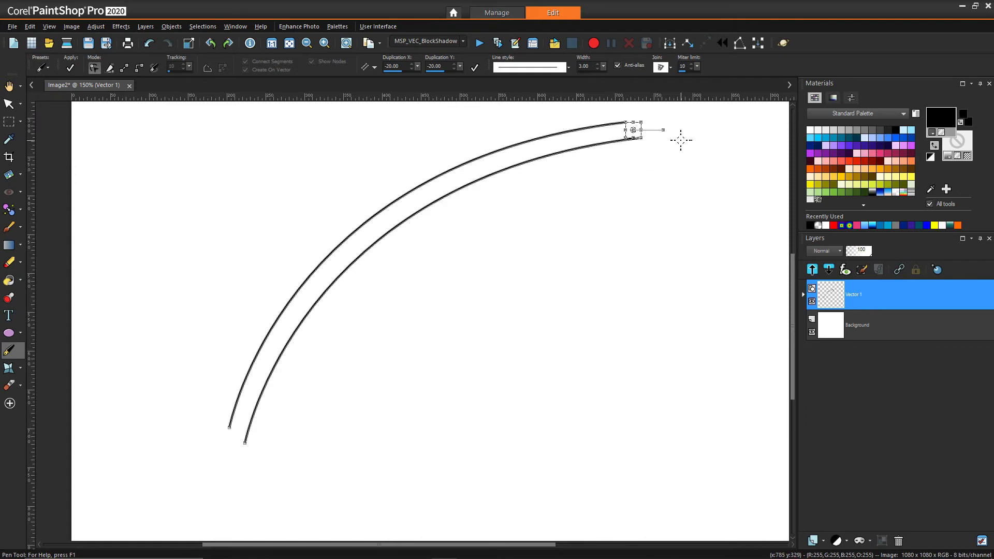
{"action": "scroll", "coordinate": [715, 124], "scroll_direction": "up", "scroll_amount": 3}
{"action": "left_click", "coordinate": [632, 199]}
{"action": "scroll", "coordinate": [634, 191], "scroll_direction": "down", "scroll_amount": 4}
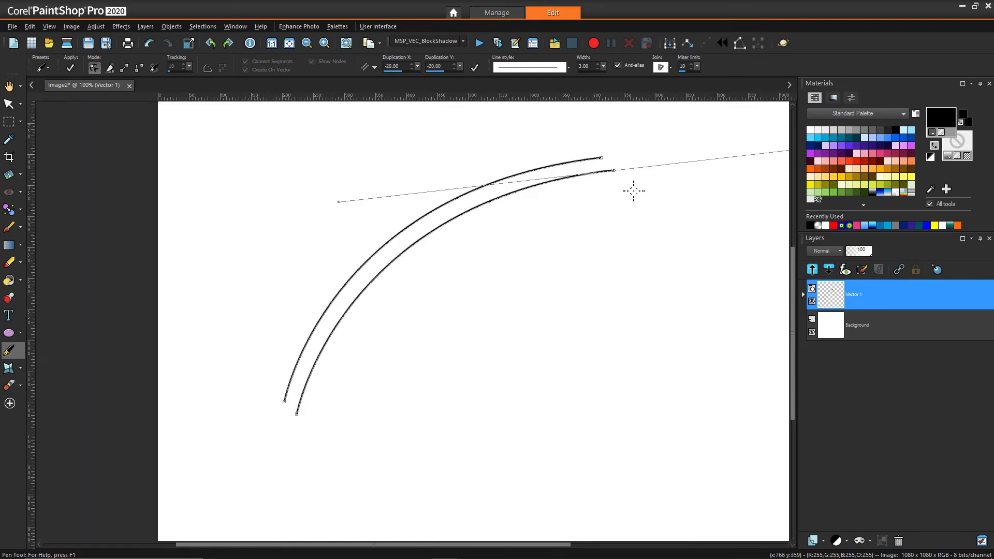
{"action": "left_click", "coordinate": [606, 164]}
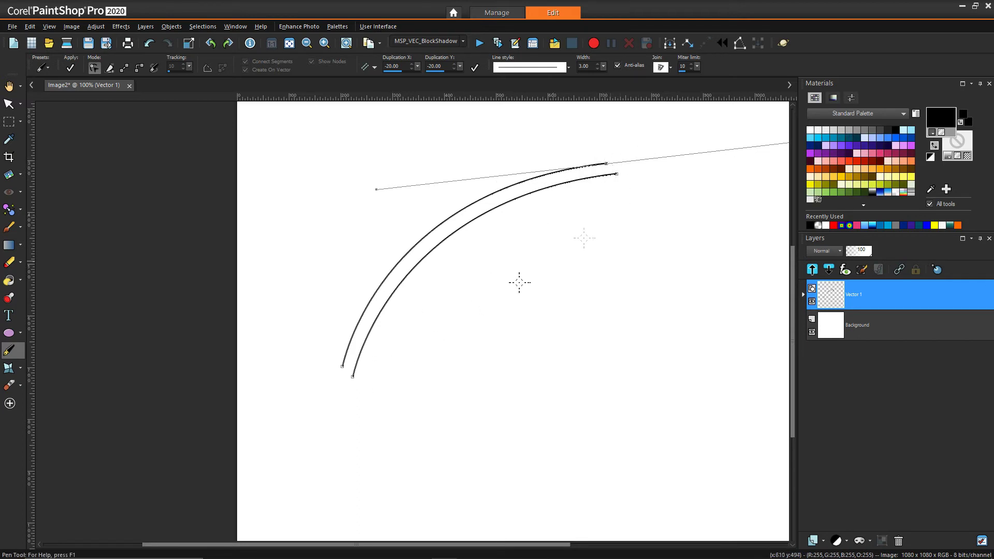
{"action": "left_click", "coordinate": [355, 384]}
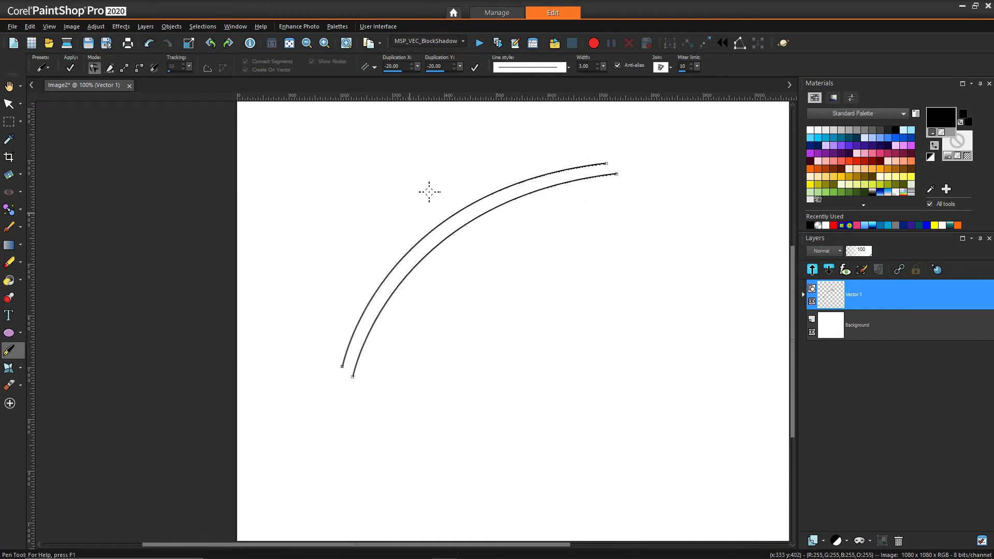
Join the lower-left end nodes of the two arcs with a connecting segment
{"action": "left_click_drag", "start_coordinate": [317, 350], "coordinate": [387, 412]}
{"action": "scroll", "coordinate": [355, 373], "scroll_direction": "up", "scroll_amount": 3}
{"action": "right_click", "coordinate": [337, 364]}
{"action": "mouse_move", "coordinate": [391, 459]}
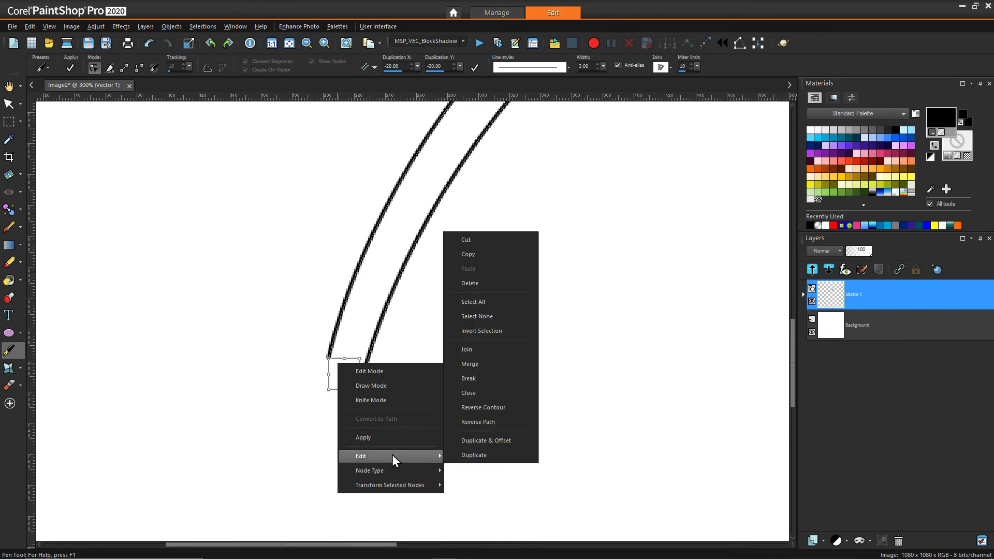
{"action": "left_click", "coordinate": [479, 352]}
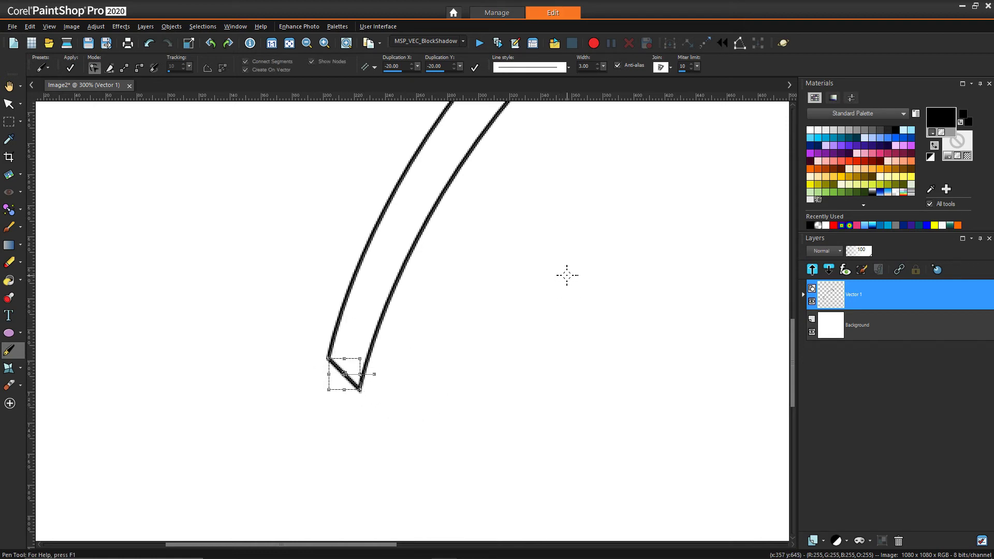
Join the arcs at their upper-right ends by moving the lower arc's end node onto the upper arc's end node
{"action": "scroll", "coordinate": [567, 275], "scroll_direction": "down", "scroll_amount": 1}
{"action": "left_click_drag", "start_coordinate": [792, 358], "coordinate": [794, 271]}
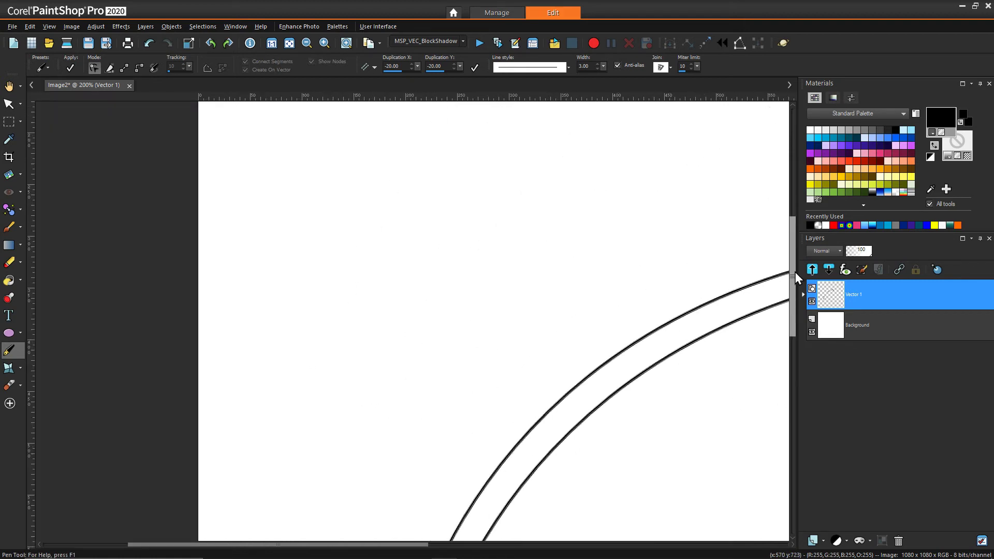
{"action": "left_click_drag", "start_coordinate": [391, 545], "coordinate": [535, 545]}
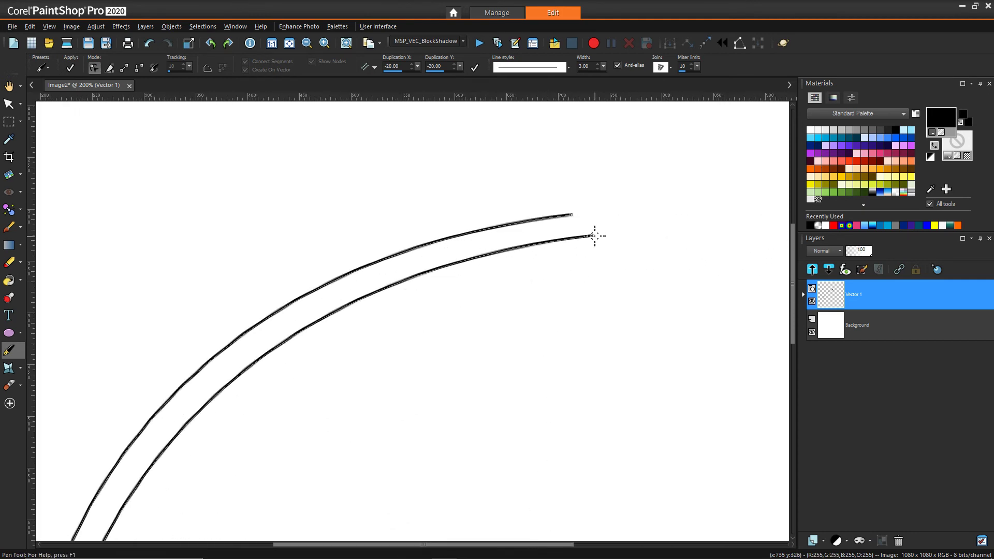
{"action": "left_click_drag", "start_coordinate": [593, 238], "coordinate": [570, 219]}
Swap the stroke and fill materials to preview the shape in solid black, and swap them back
{"action": "scroll", "coordinate": [396, 420], "scroll_direction": "down", "scroll_amount": 2}
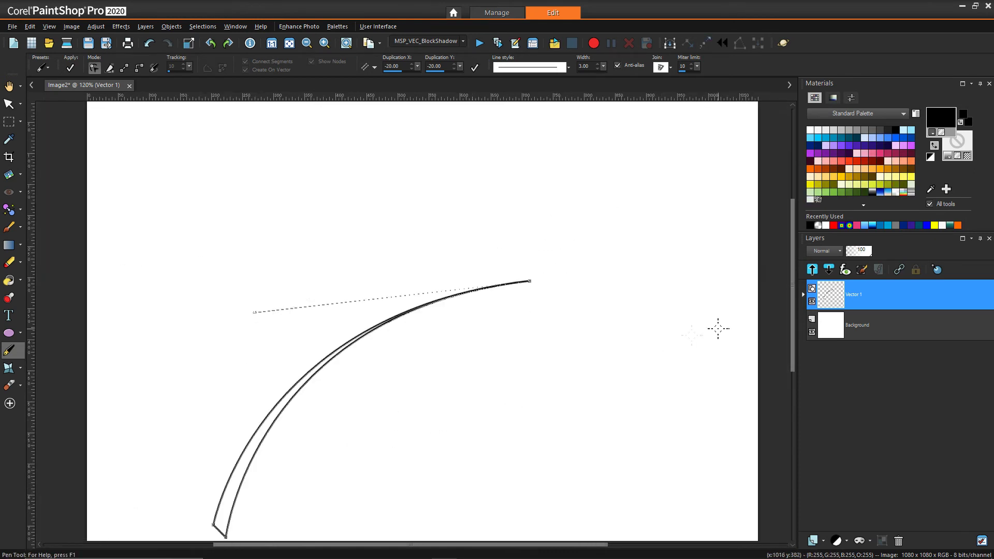
{"action": "left_click_drag", "start_coordinate": [792, 297], "coordinate": [795, 349]}
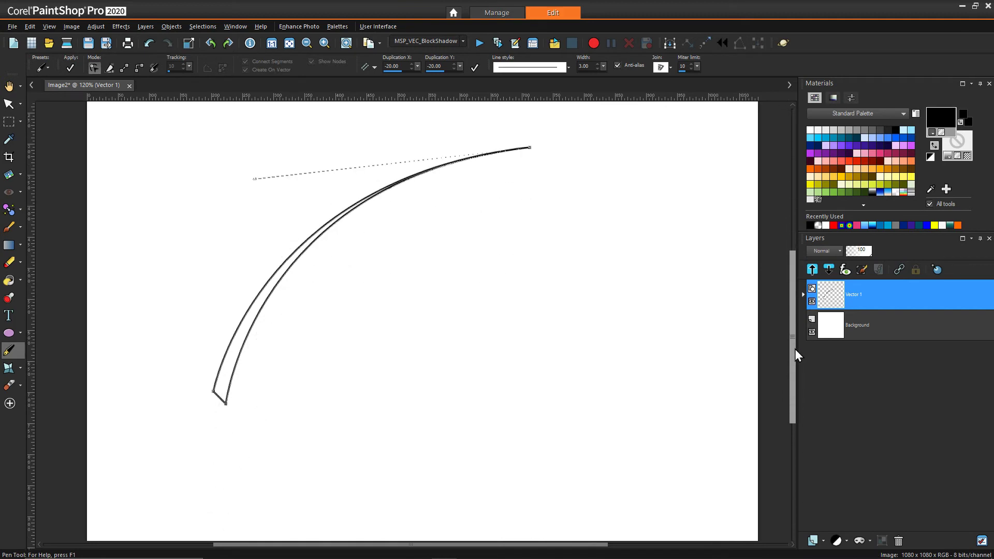
{"action": "left_click", "coordinate": [935, 144]}
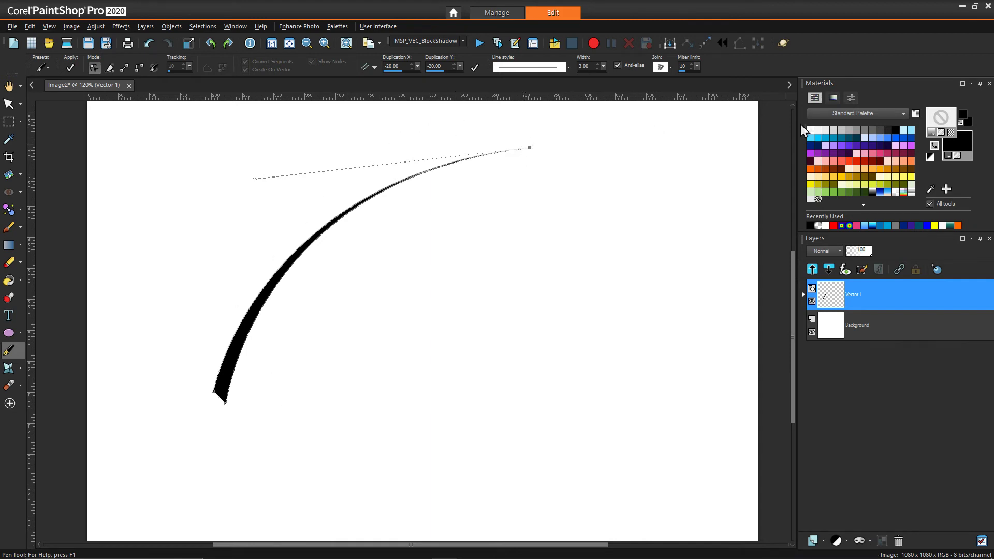
{"action": "left_click", "coordinate": [935, 144]}
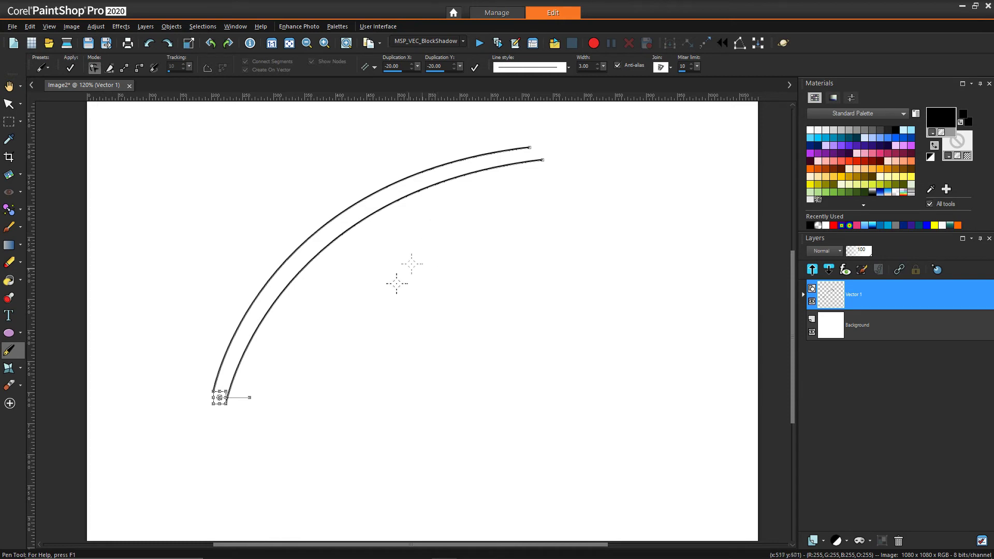
Try the Line Before node type on the upper arc's upper-right end node and undo it
{"action": "left_click_drag", "start_coordinate": [507, 126], "coordinate": [574, 197]}
{"action": "scroll", "coordinate": [632, 148], "scroll_direction": "up", "scroll_amount": 1}
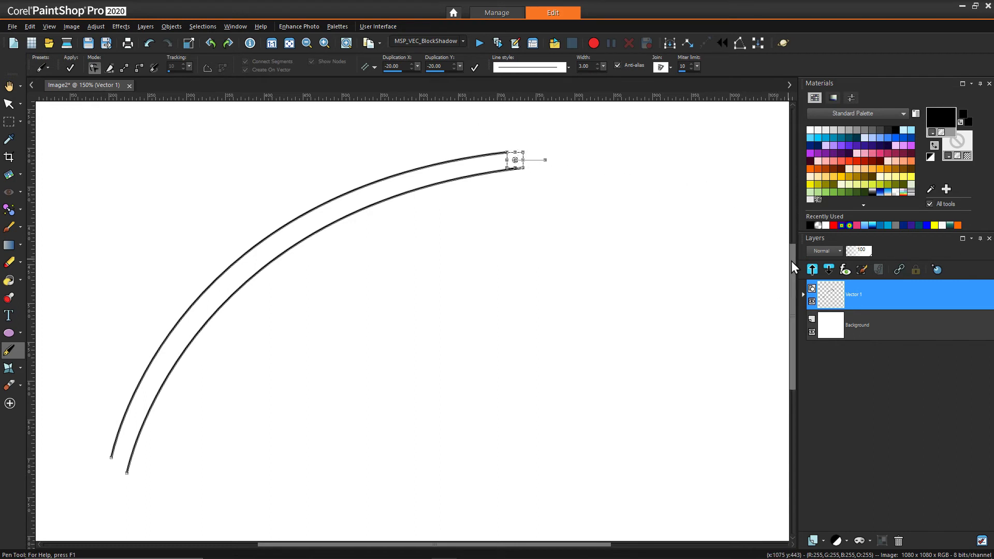
{"action": "left_click_drag", "start_coordinate": [791, 261], "coordinate": [790, 238]}
{"action": "scroll", "coordinate": [536, 217], "scroll_direction": "up", "scroll_amount": 1}
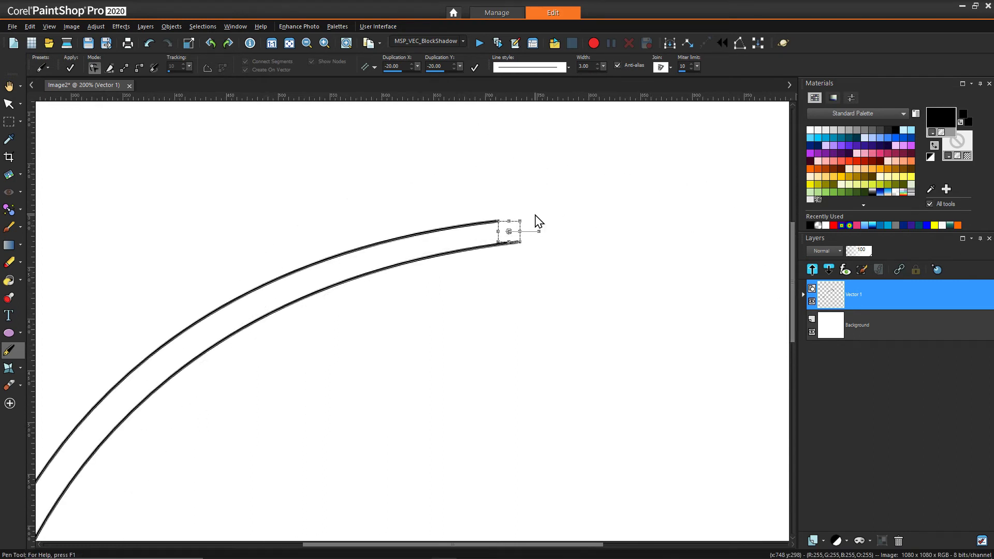
{"action": "right_click", "coordinate": [499, 222]}
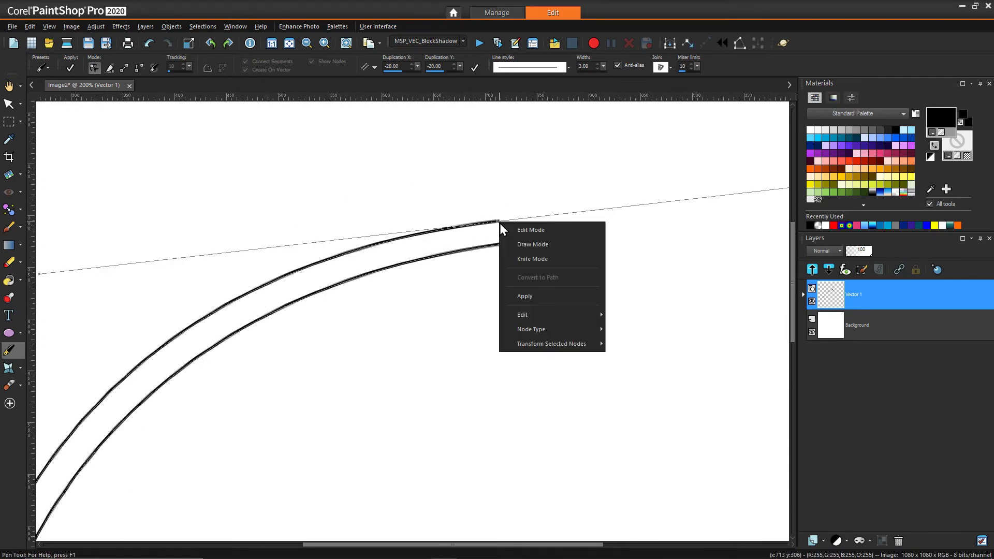
{"action": "mouse_move", "coordinate": [567, 327]}
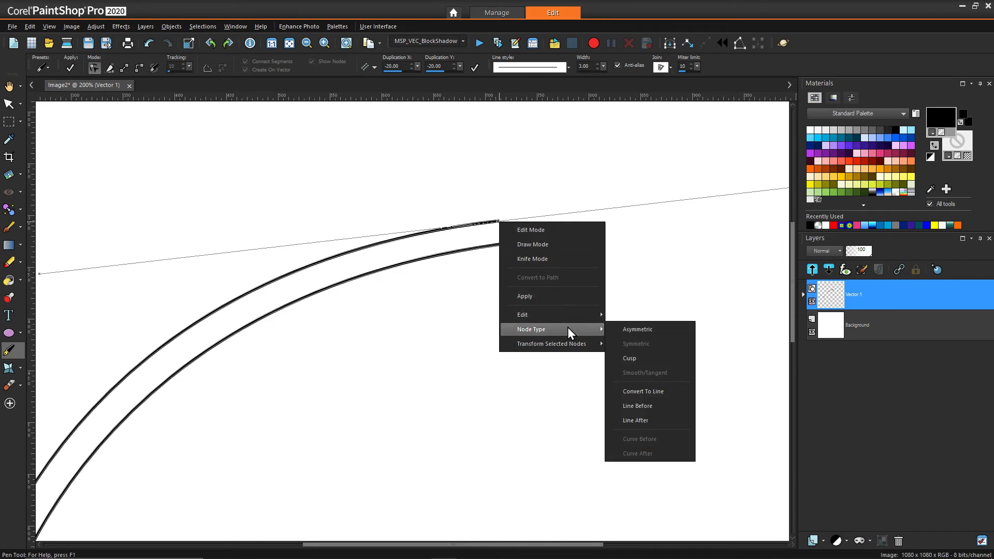
{"action": "left_click", "coordinate": [640, 408]}
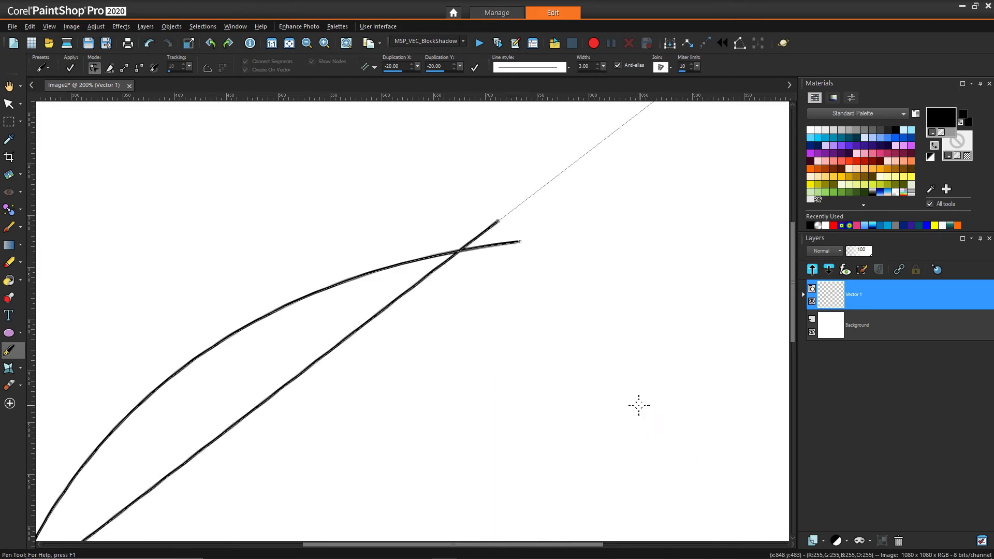
{"action": "key", "text": "ctrl+z"}
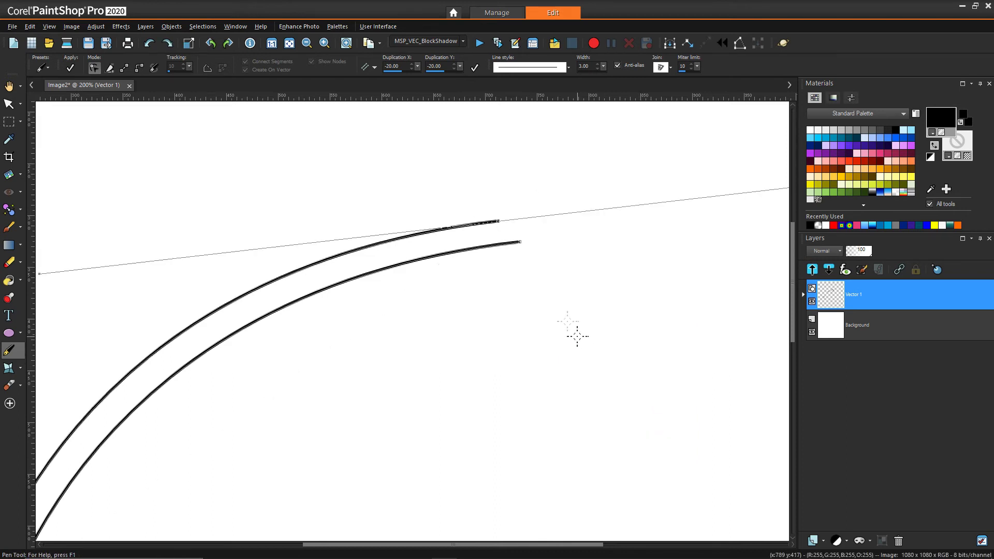
Set the upper-right end nodes of both the upper and the lower arc to the Line After node type
{"action": "right_click", "coordinate": [498, 222]}
{"action": "mouse_move", "coordinate": [573, 346]}
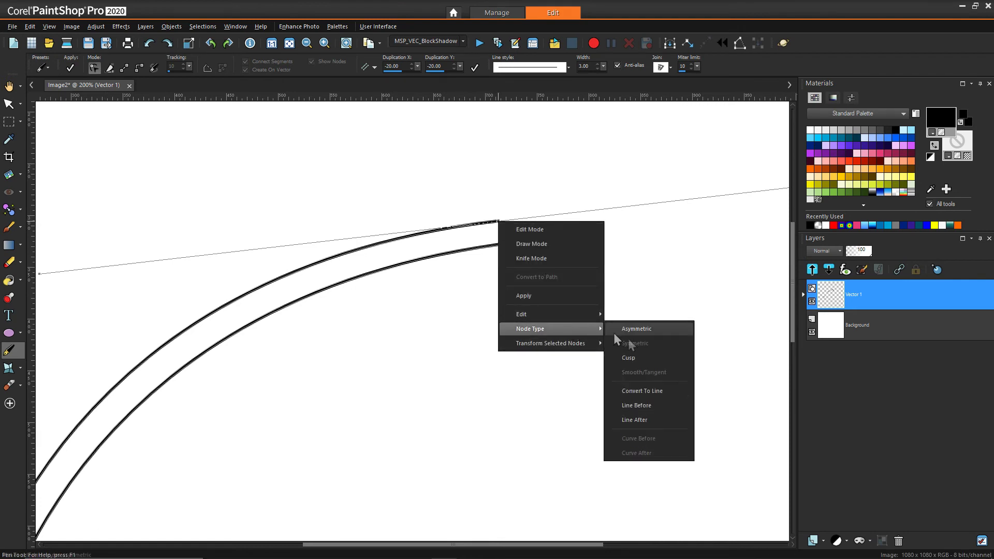
{"action": "left_click", "coordinate": [656, 421]}
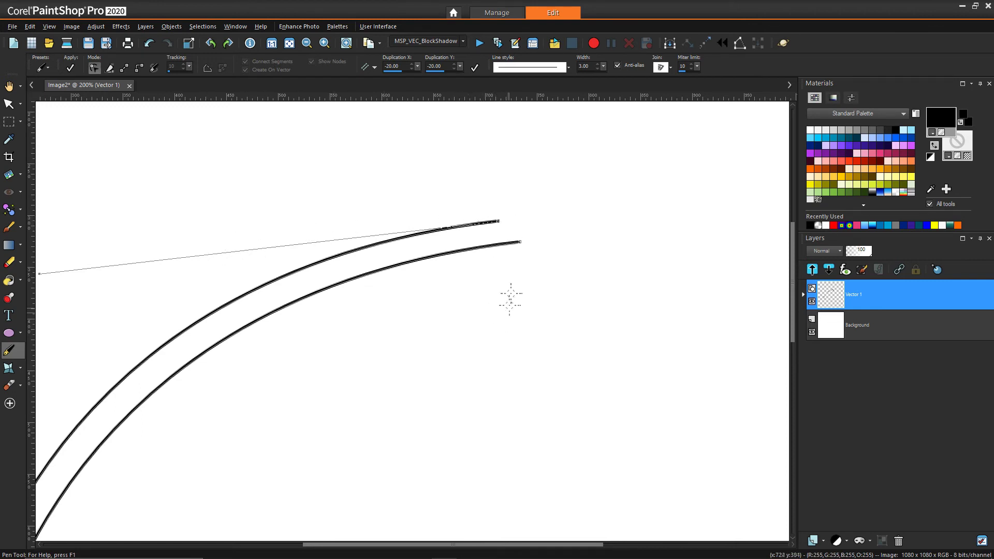
{"action": "left_click", "coordinate": [534, 248]}
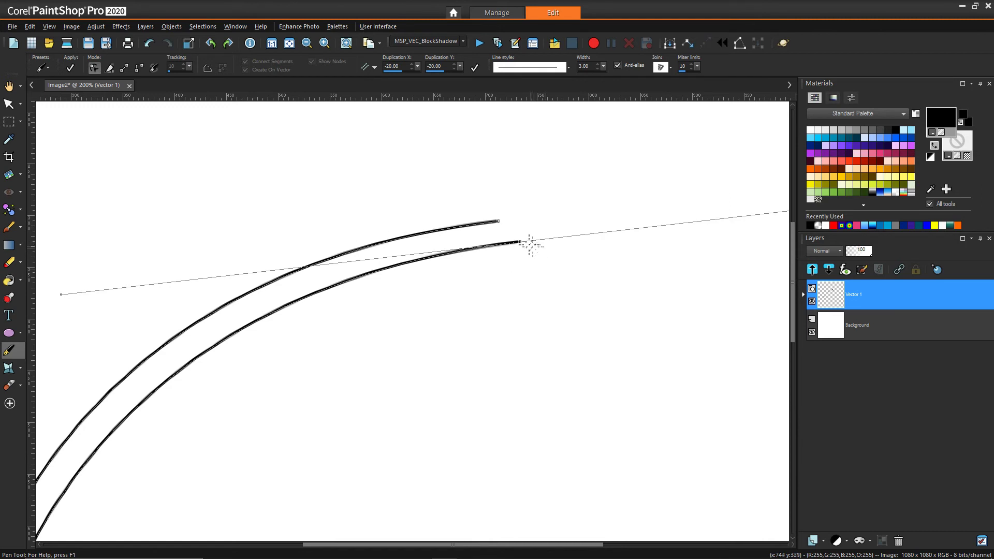
{"action": "right_click", "coordinate": [519, 241]}
{"action": "mouse_move", "coordinate": [580, 353]}
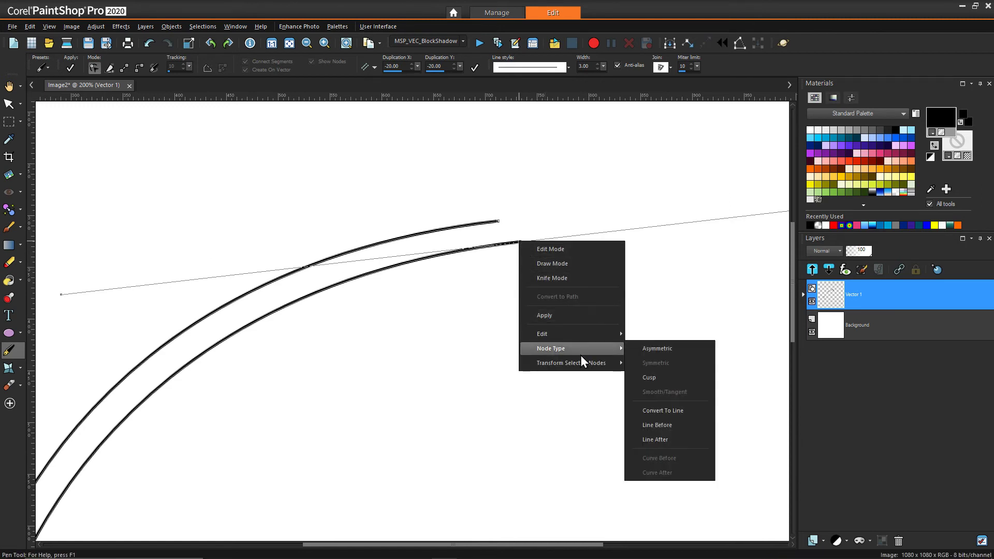
{"action": "left_click", "coordinate": [675, 444]}
Select both upper-right end nodes and join them with a straight segment
{"action": "left_click_drag", "start_coordinate": [473, 194], "coordinate": [549, 270]}
{"action": "right_click", "coordinate": [507, 238]}
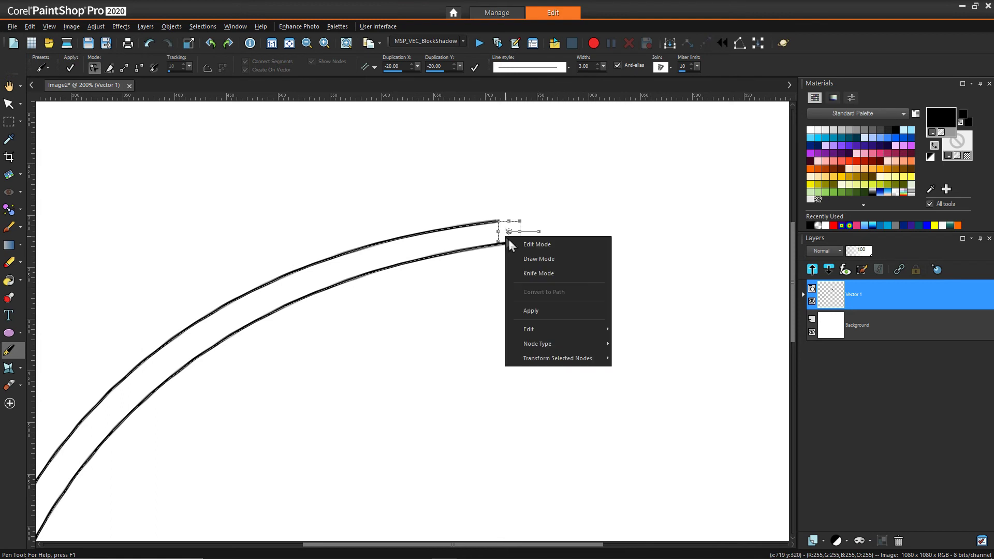
{"action": "mouse_move", "coordinate": [575, 343]}
{"action": "mouse_move", "coordinate": [598, 328]}
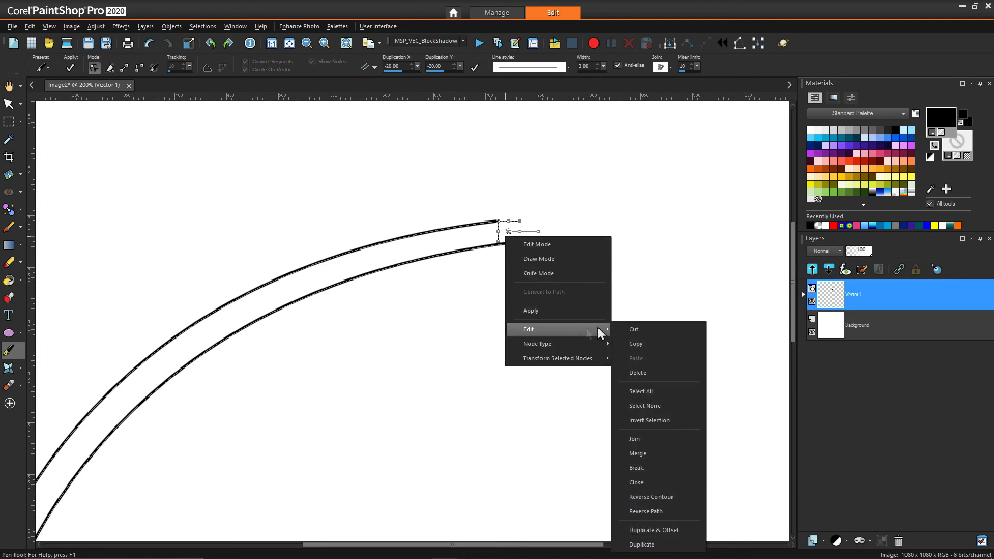
{"action": "left_click", "coordinate": [661, 443]}
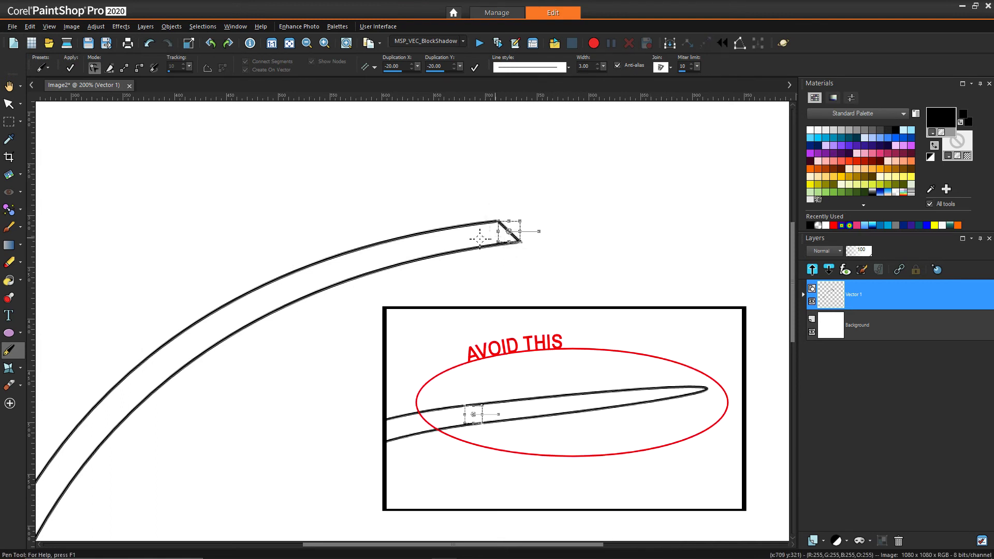
Join the arcs at their lower-left ends by moving the lower arc's end node onto the upper arc's end node
{"action": "scroll", "coordinate": [793, 280], "scroll_direction": "down", "scroll_amount": 1}
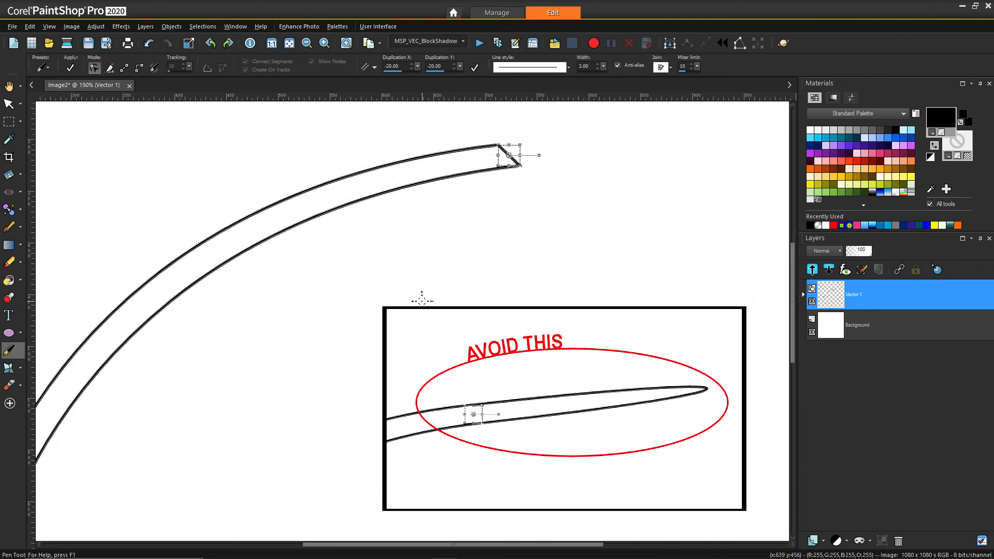
{"action": "scroll", "coordinate": [422, 300], "scroll_direction": "down", "scroll_amount": 1}
{"action": "scroll", "coordinate": [145, 446], "scroll_direction": "up", "scroll_amount": 5}
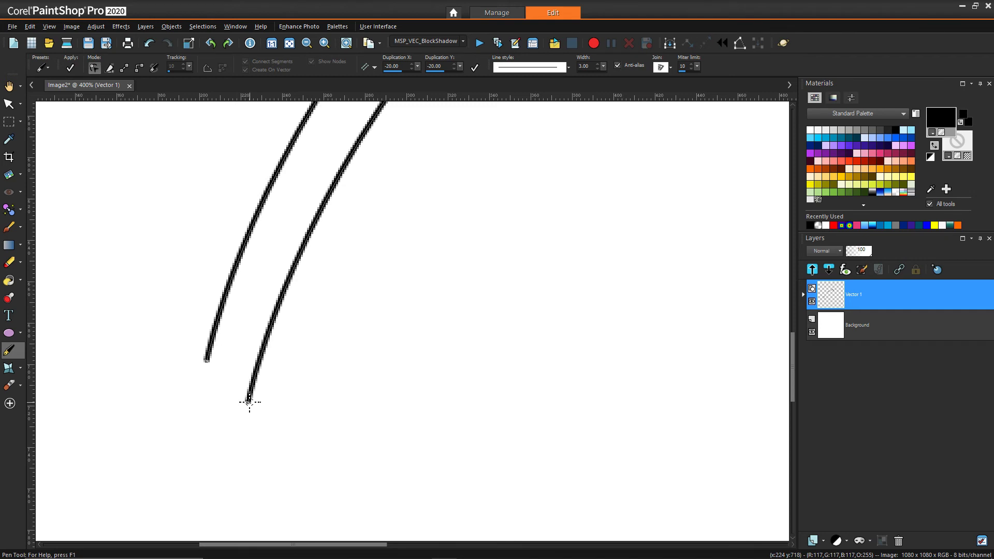
{"action": "left_click", "coordinate": [248, 403]}
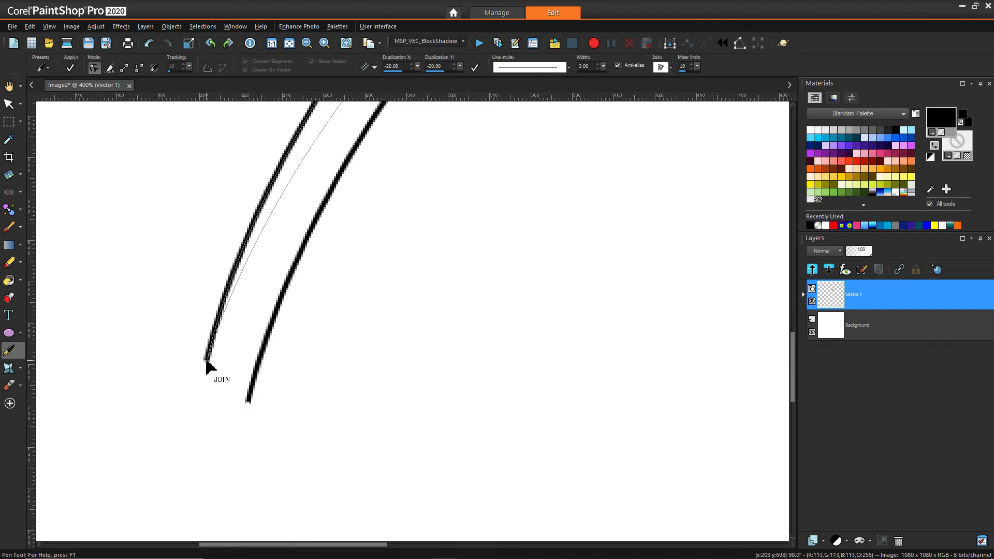
{"action": "left_click", "coordinate": [207, 361]}
Swap the stroke and fill materials to give the closed tapered shape a black fill without an outline
{"action": "scroll", "coordinate": [581, 195], "scroll_direction": "down", "scroll_amount": 3}
{"action": "left_click_drag", "start_coordinate": [794, 354], "coordinate": [794, 281]}
{"action": "left_click_drag", "start_coordinate": [404, 550], "coordinate": [472, 545]}
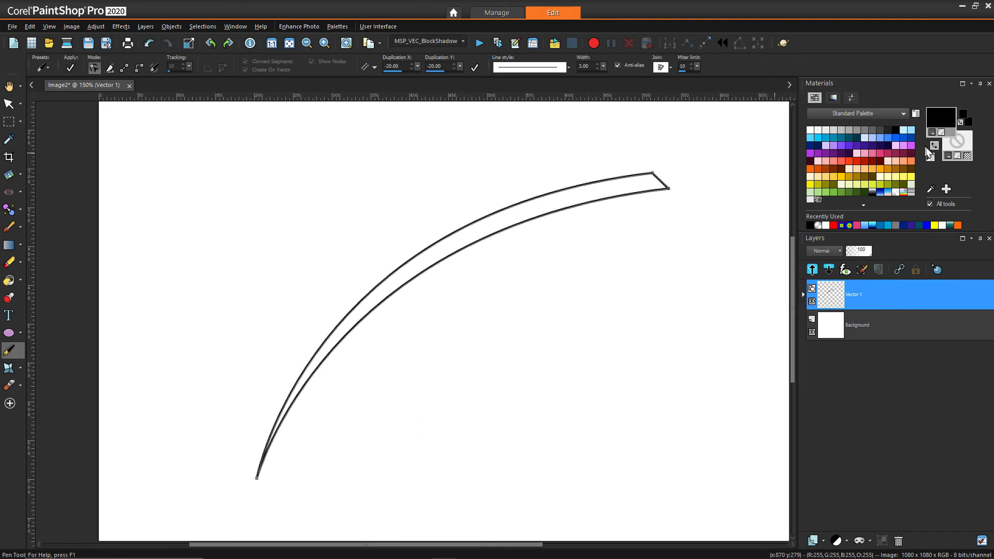
{"action": "left_click", "coordinate": [933, 145]}
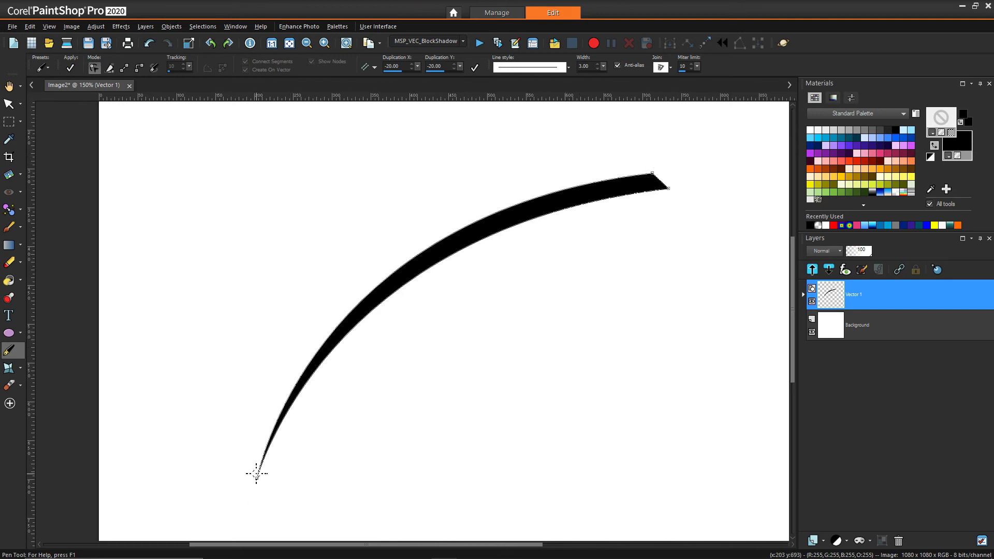
{"action": "scroll", "coordinate": [559, 252], "scroll_direction": "down", "scroll_amount": 2}
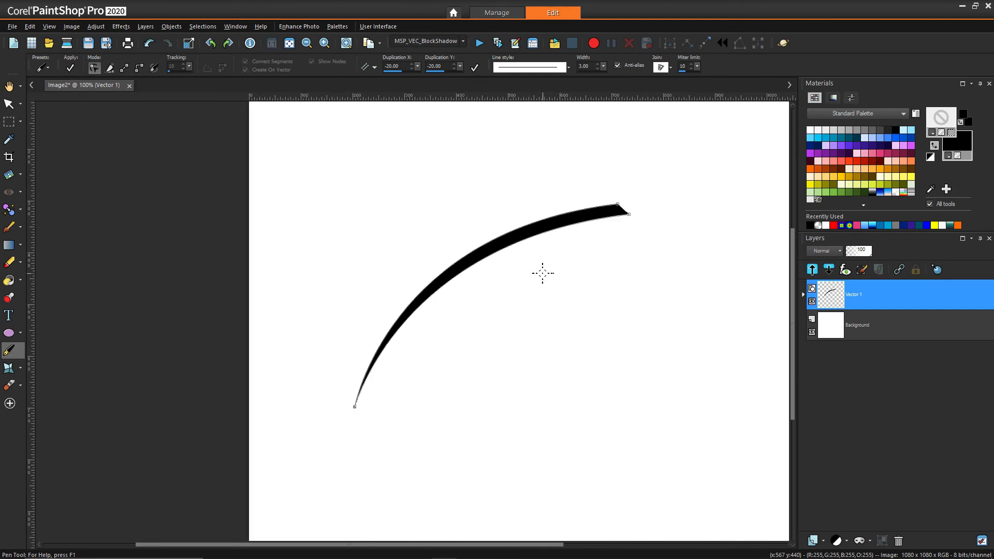
{"action": "scroll", "coordinate": [542, 273], "scroll_direction": "down", "scroll_amount": 1}
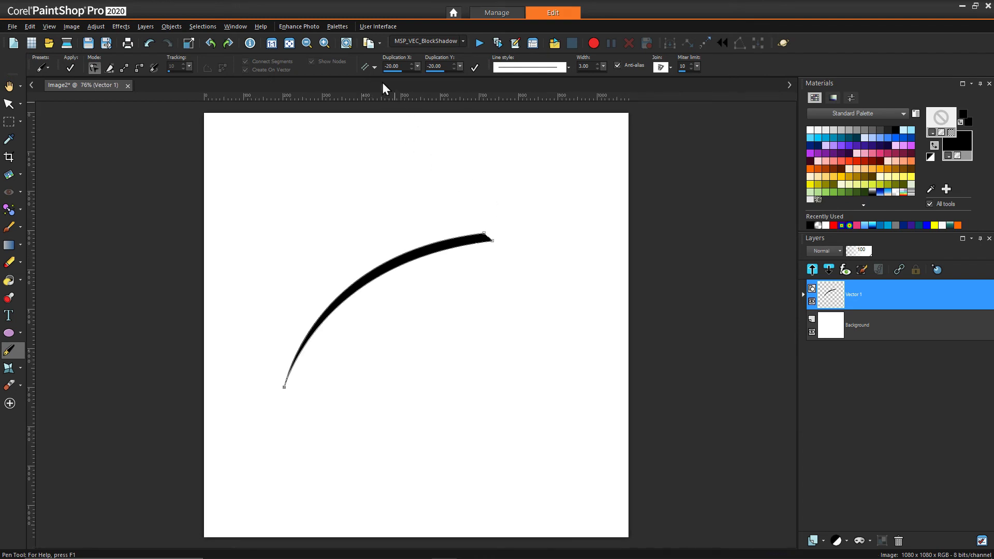
{"action": "left_click", "coordinate": [371, 66]}
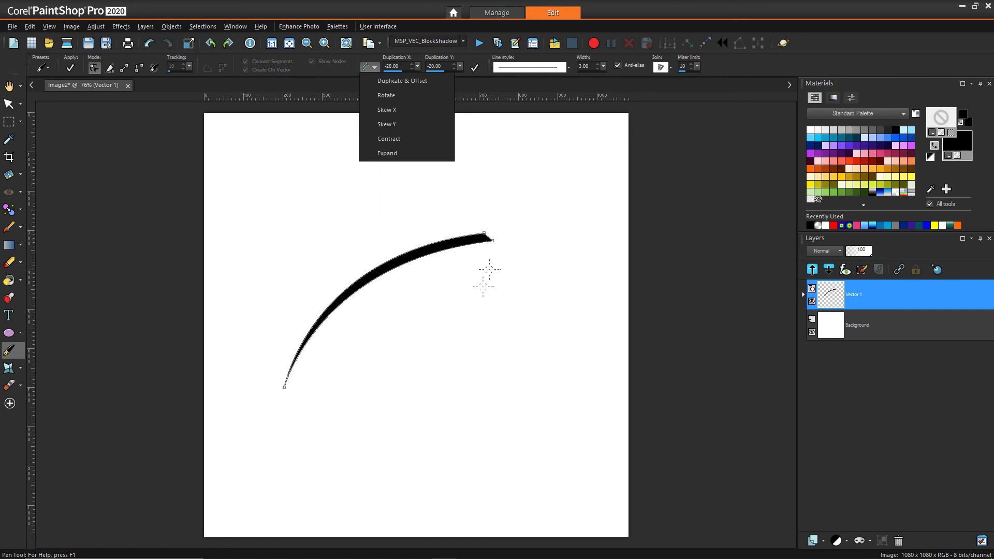
{"action": "left_click", "coordinate": [480, 184]}
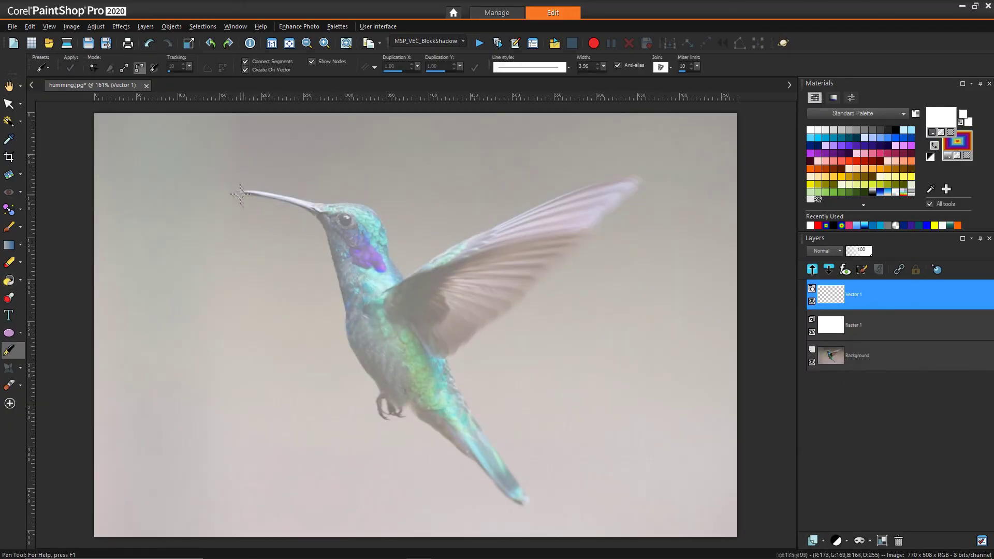
Trace the hummingbird's upper beak, head and nape, and its back down around the tail tip, with black vector curves
{"action": "left_click_drag", "start_coordinate": [240, 194], "coordinate": [331, 206]}
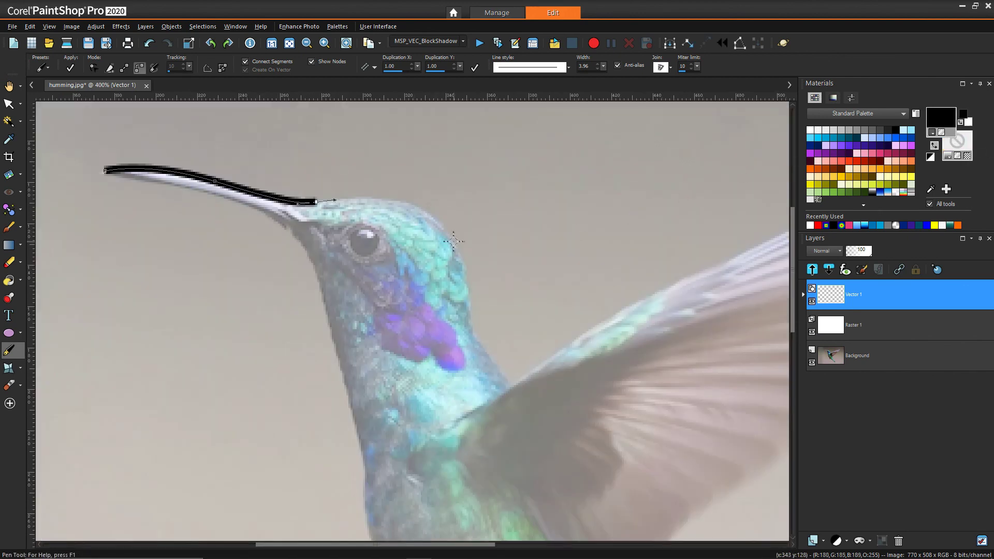
{"action": "left_click_drag", "start_coordinate": [454, 243], "coordinate": [473, 337]}
{"action": "left_click_drag", "start_coordinate": [509, 382], "coordinate": [528, 399]}
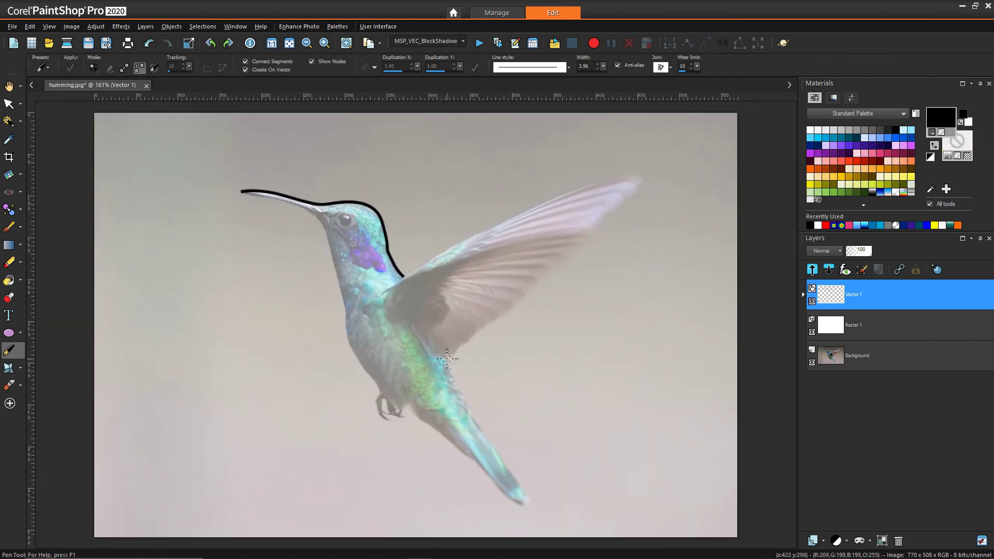
{"action": "left_click_drag", "start_coordinate": [471, 414], "coordinate": [482, 433]}
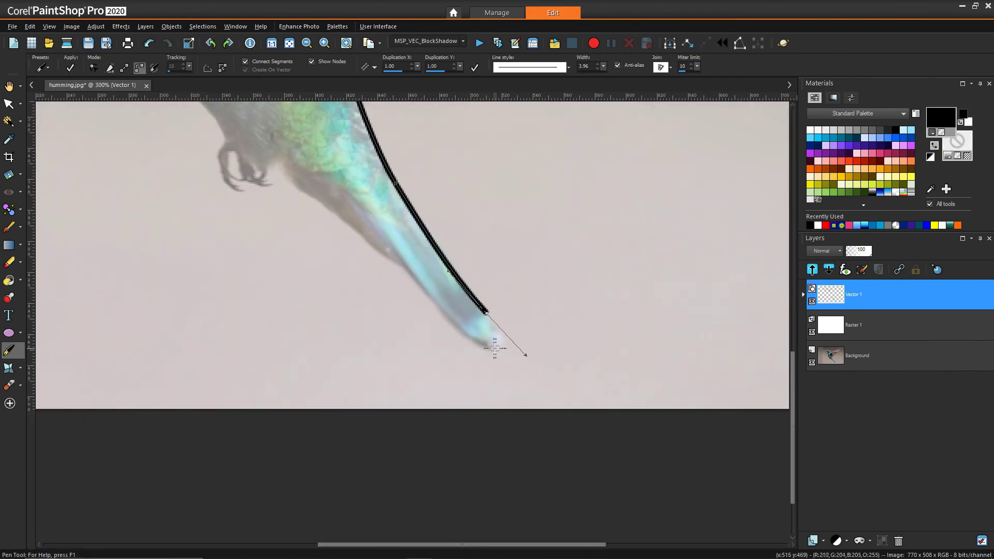
{"action": "left_click_drag", "start_coordinate": [505, 349], "coordinate": [501, 346]}
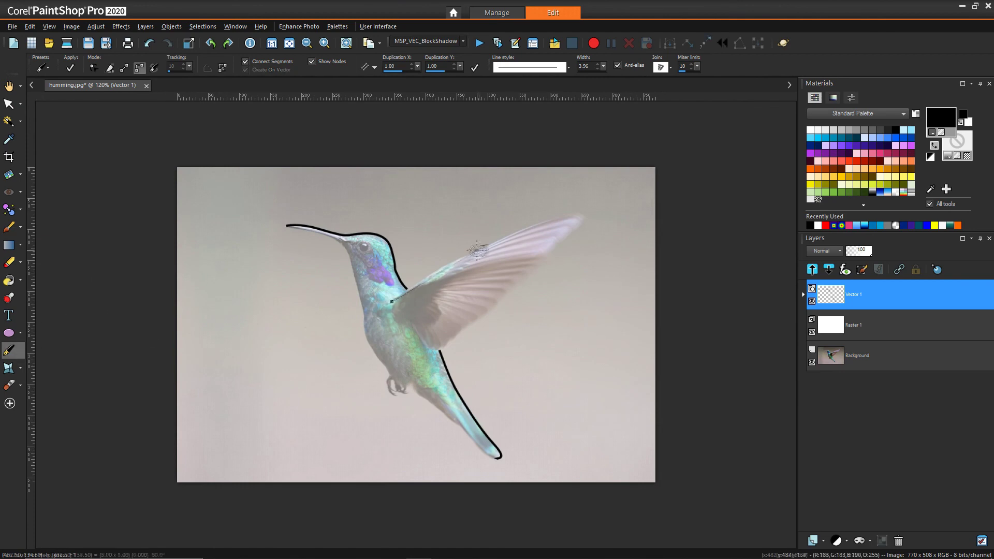
Trace the wing's upper edge from the shoulder to around the wing tip with a separate curve
{"action": "left_click_drag", "start_coordinate": [442, 266], "coordinate": [455, 261]}
{"action": "left_click_drag", "start_coordinate": [506, 237], "coordinate": [521, 232]}
{"action": "left_click_drag", "start_coordinate": [571, 216], "coordinate": [577, 238]}
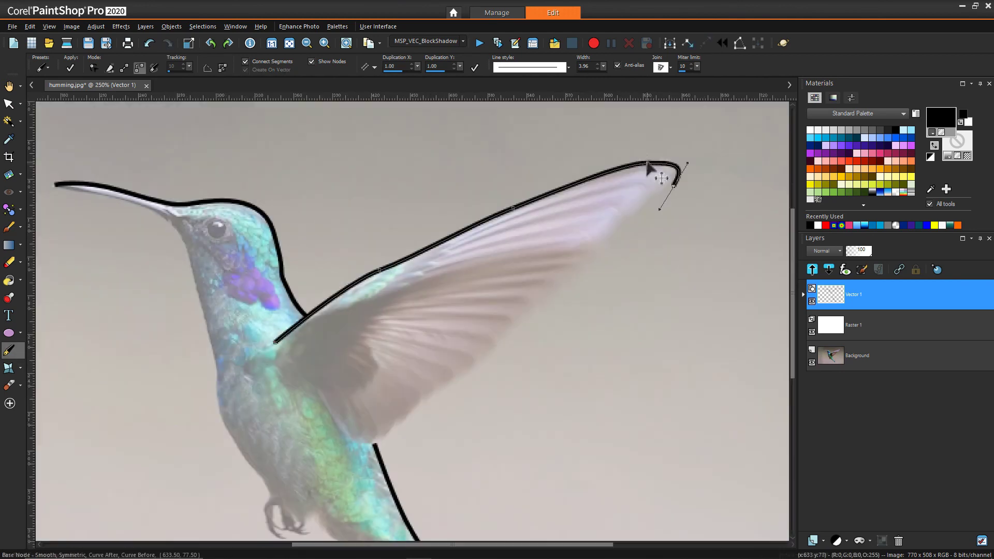
{"action": "scroll", "coordinate": [585, 228], "scroll_direction": "down", "scroll_amount": 2}
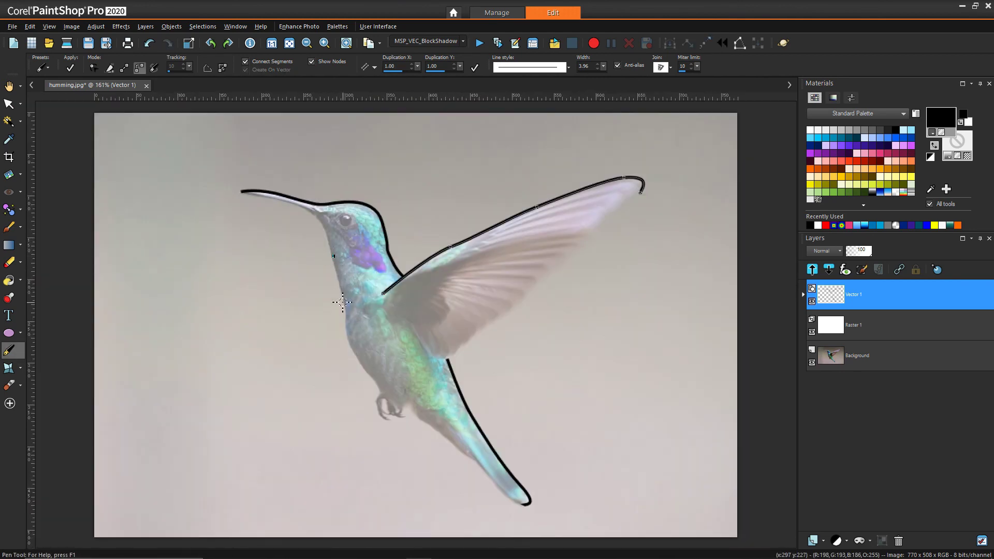
Trace the hummingbird's throat and belly with a separate curve that ends above the feet
{"action": "left_click_drag", "start_coordinate": [331, 251], "coordinate": [352, 349]}
{"action": "left_click", "coordinate": [375, 381]}
{"action": "scroll", "coordinate": [427, 493], "scroll_direction": "up", "scroll_amount": 1}
Trace the feet, the lower belly and the underside of the tail with separate curves, and apply the path edits
{"action": "left_click_drag", "start_coordinate": [411, 392], "coordinate": [445, 422]}
{"action": "left_click_drag", "start_coordinate": [484, 450], "coordinate": [522, 496]}
{"action": "scroll", "coordinate": [512, 476], "scroll_direction": "up", "scroll_amount": 2}
{"action": "scroll", "coordinate": [456, 476], "scroll_direction": "down", "scroll_amount": 3}
{"action": "scroll", "coordinate": [334, 384], "scroll_direction": "up", "scroll_amount": 3}
{"action": "mouse_move", "coordinate": [392, 389]}
{"action": "left_mouse_down"}
{"action": "mouse_move", "coordinate": [372, 409]}
{"action": "mouse_move", "coordinate": [398, 427]}
{"action": "mouse_move", "coordinate": [383, 399]}
{"action": "left_mouse_up"}
{"action": "left_click", "coordinate": [70, 68]}
{"action": "scroll", "coordinate": [382, 398], "scroll_direction": "down", "scroll_amount": 2}
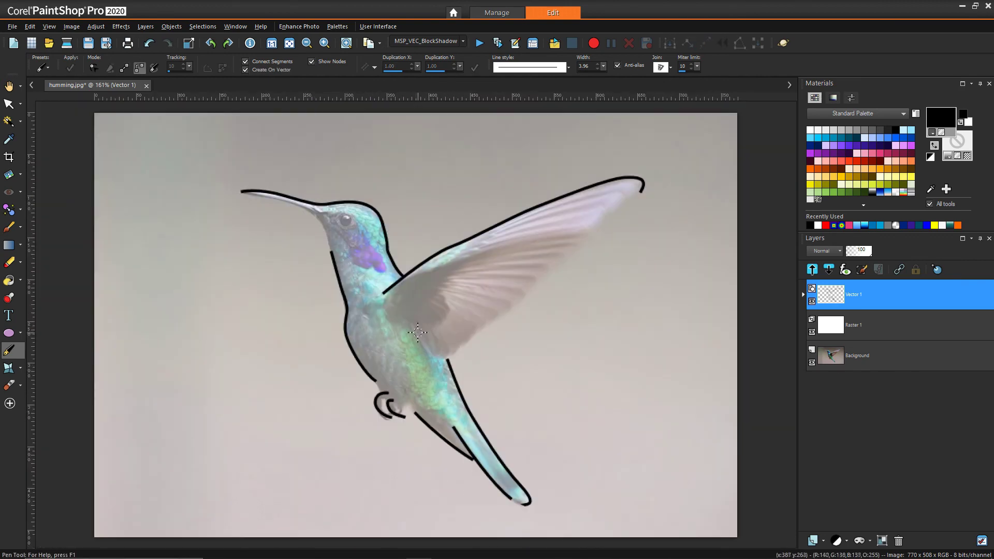
Trace the wing's base and lower edge with separate curves
{"action": "mouse_move", "coordinate": [408, 325]}
{"action": "left_mouse_down"}
{"action": "mouse_move", "coordinate": [462, 348]}
{"action": "mouse_move", "coordinate": [608, 214]}
{"action": "left_mouse_up"}
{"action": "scroll", "coordinate": [377, 179], "scroll_direction": "up", "scroll_amount": 2}
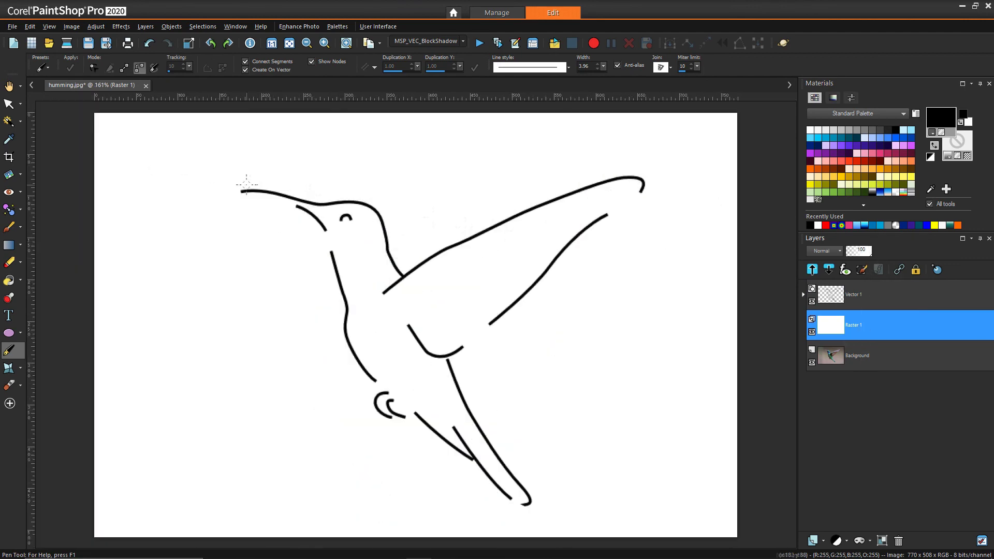
Select the lower beak curve and step through the other individual paths of the Vector 1 layer
{"action": "left_click_drag", "start_coordinate": [295, 206], "coordinate": [326, 230]}
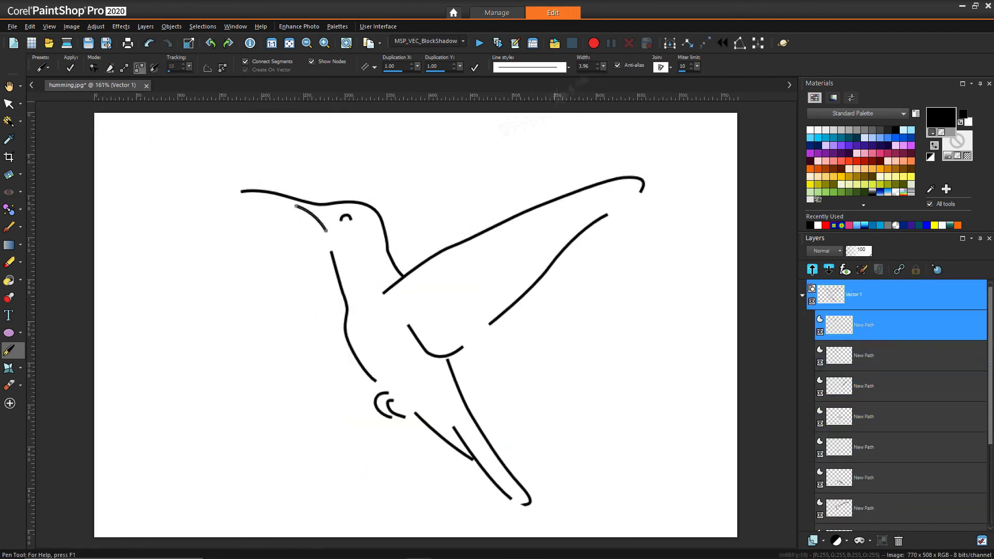
{"action": "left_click", "coordinate": [901, 357]}
{"action": "key", "text": "Down"}
{"action": "key", "text": "Down"}
{"action": "key", "text": "Down"}
{"action": "key", "text": "Down"}
{"action": "key", "text": "Down"}
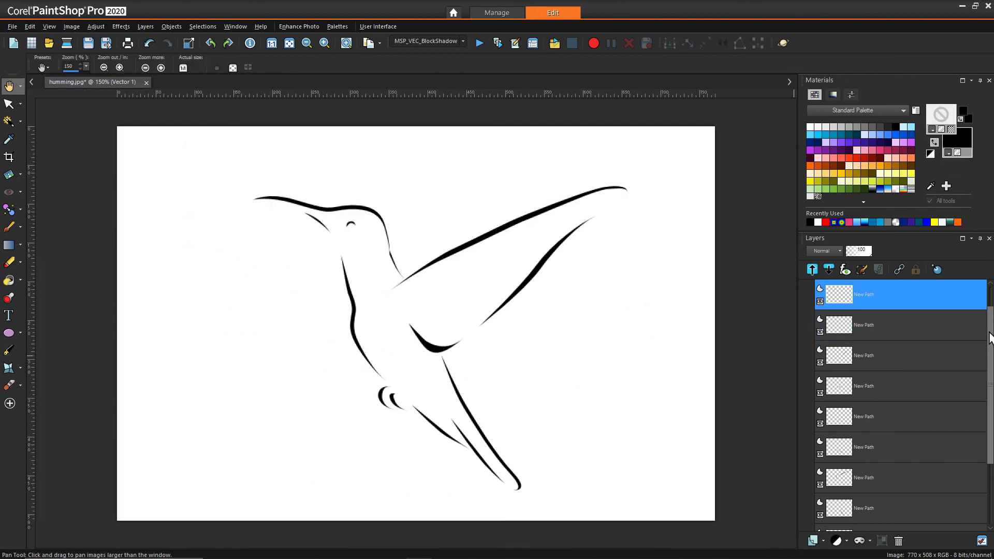
Collapse the Vector 1 layer and toggle the white Raster 1 layer's visibility to compare the tapered lines with the photo
{"action": "scroll", "coordinate": [989, 339], "scroll_direction": "up", "scroll_amount": 5}
{"action": "left_click", "coordinate": [803, 294]}
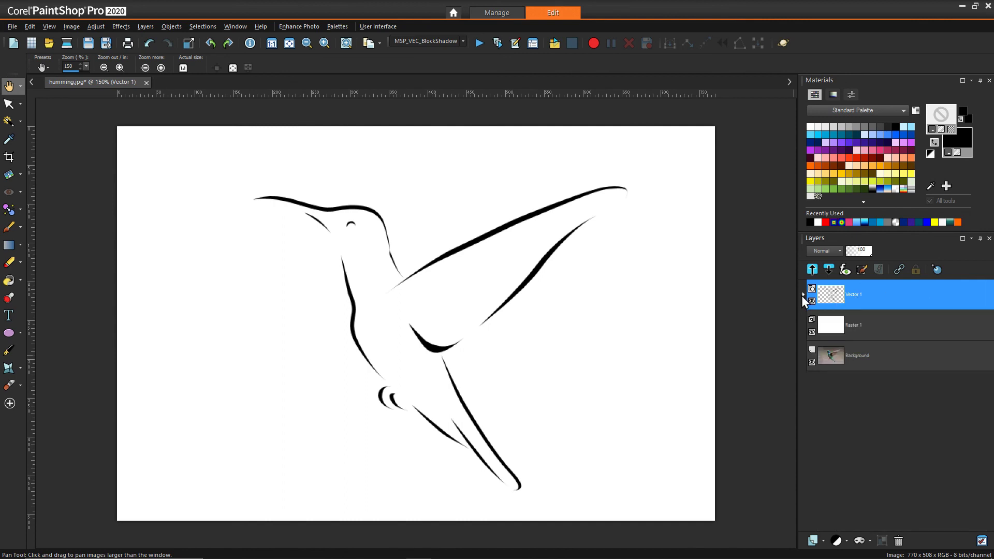
{"action": "left_click", "coordinate": [811, 332]}
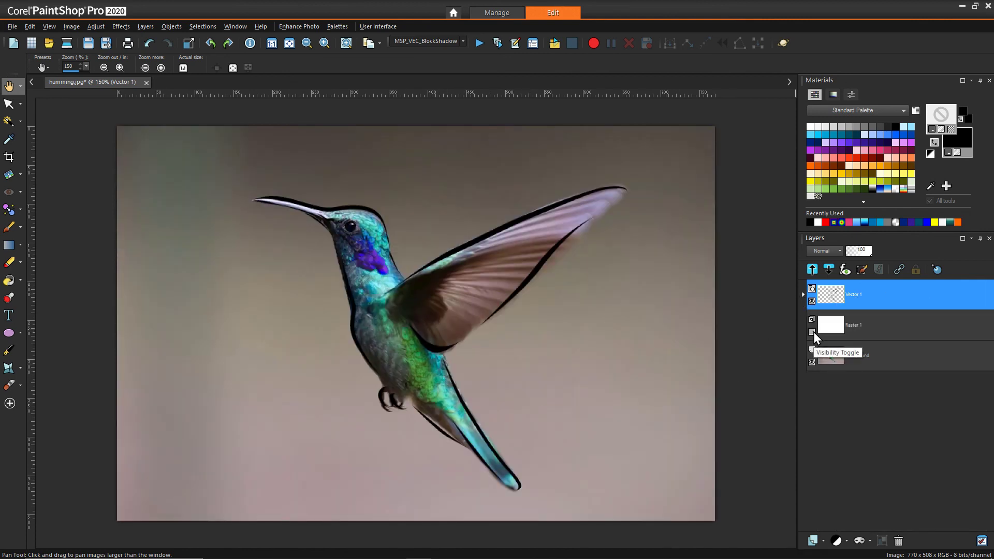
{"action": "left_click", "coordinate": [812, 332]}
{"action": "left_click", "coordinate": [813, 332]}
{"action": "left_click", "coordinate": [812, 332]}
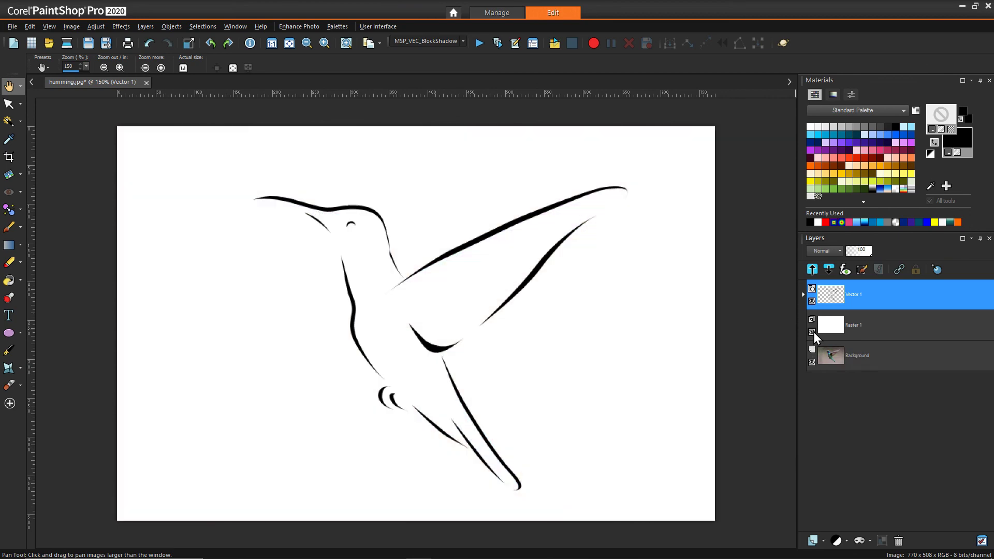
Resize the image and all its layers to 200 percent in width and height with bicubic resampling
{"action": "key", "text": "ctrl+w"}
{"action": "key", "text": "shift+s"}
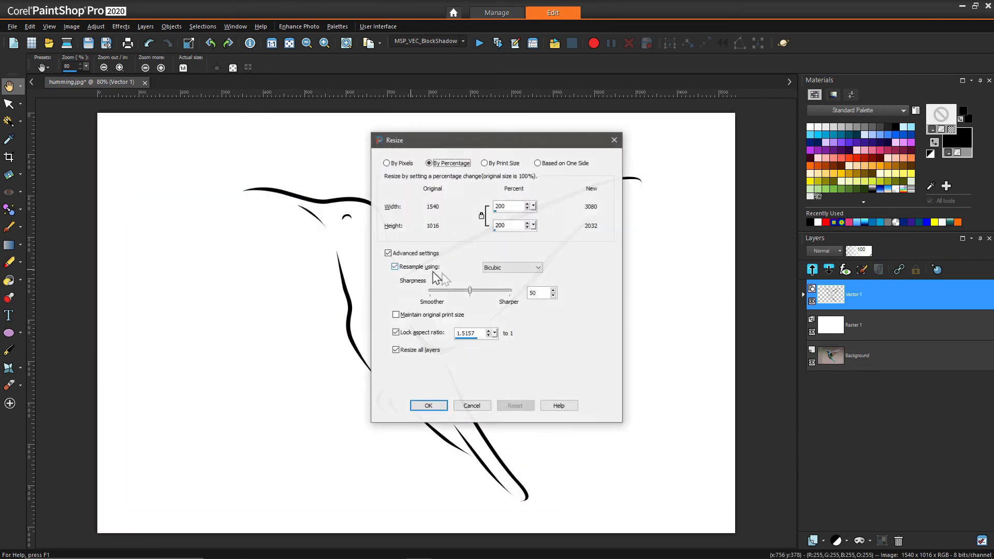
{"action": "left_click", "coordinate": [438, 408]}
Inspect the enlarged lines' edge quality, and hide and reshow the Raster 1 layer to compare them with the photo
{"action": "scroll", "coordinate": [386, 240], "scroll_direction": "up", "scroll_amount": 3}
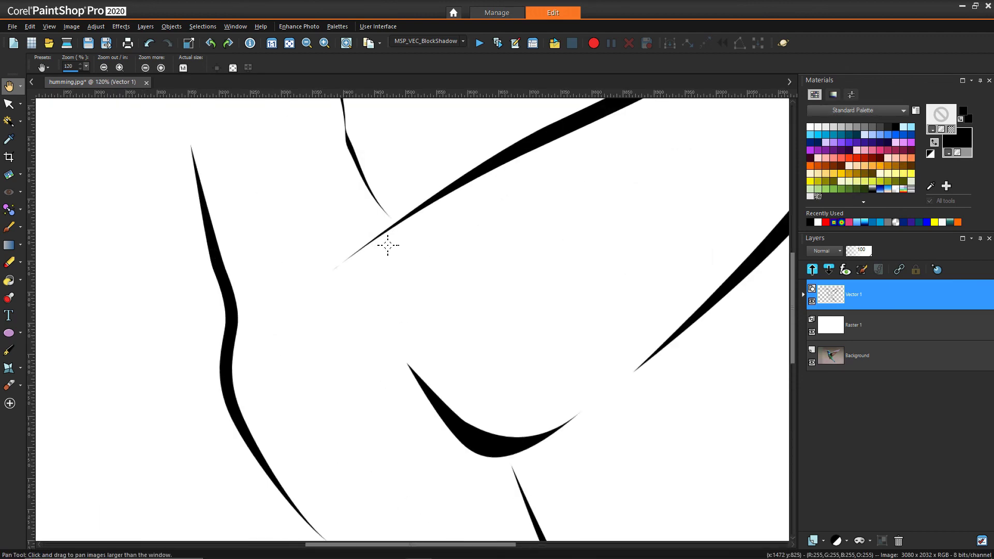
{"action": "scroll", "coordinate": [388, 245], "scroll_direction": "down", "scroll_amount": 5}
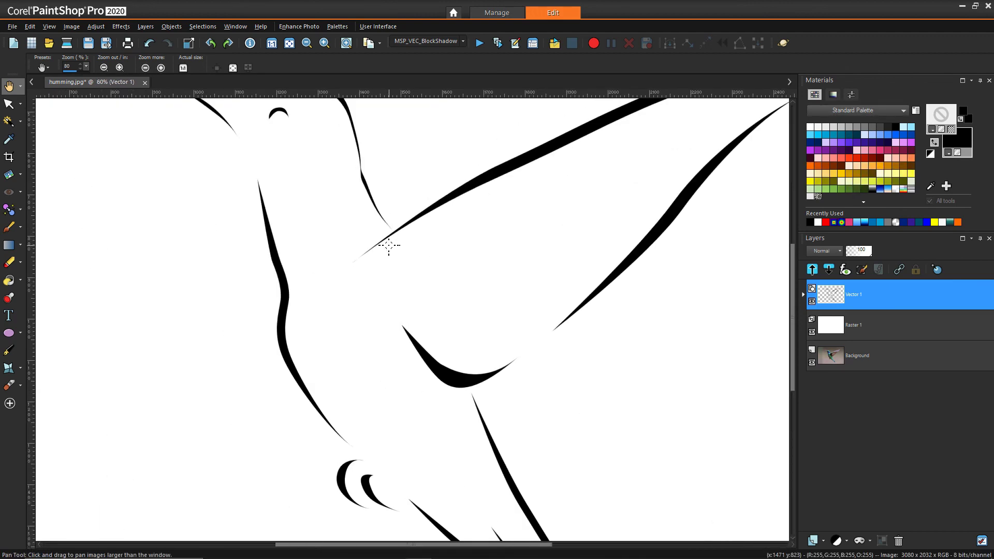
{"action": "key", "text": "ctrl+w"}
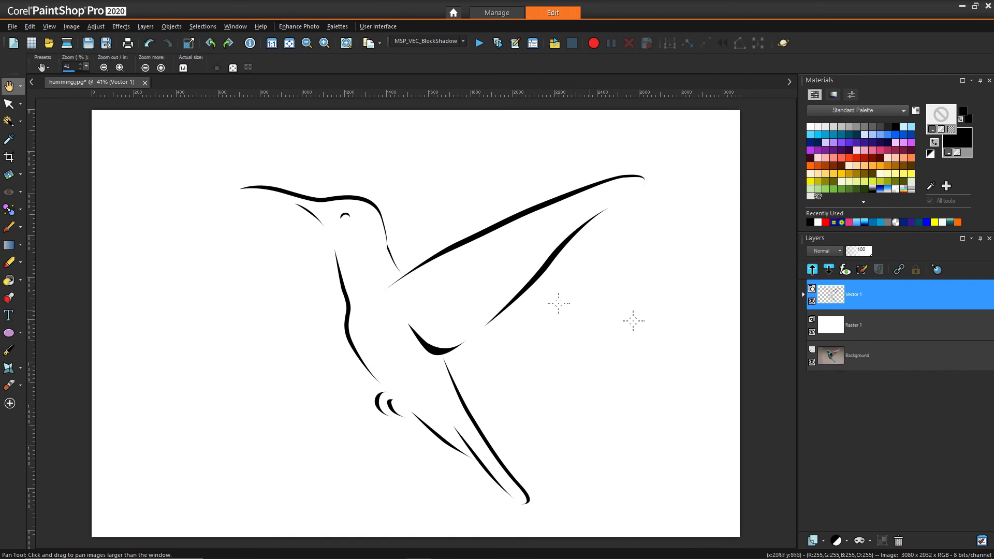
{"action": "left_click", "coordinate": [811, 332]}
{"action": "left_click", "coordinate": [812, 332]}
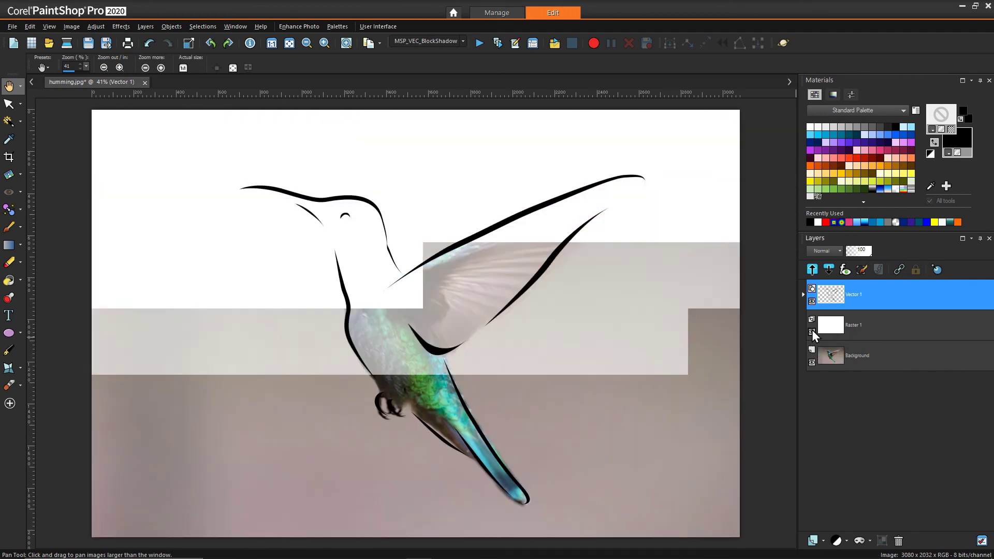